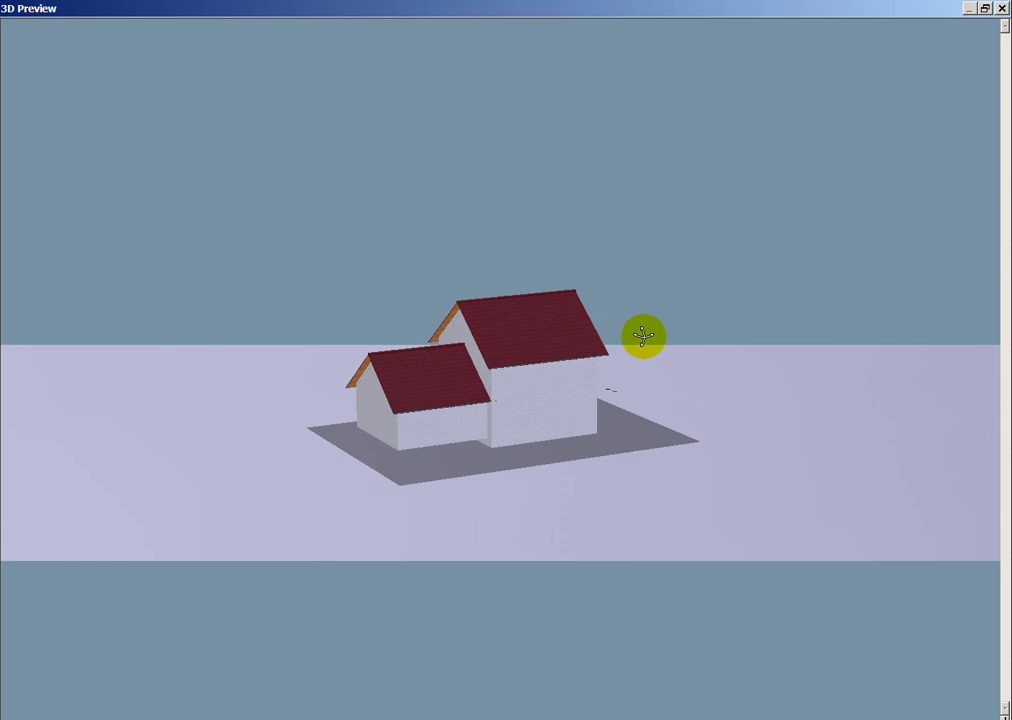
Orbit the finished two-house 3D preview to view its other side.
drag(643, 336, 589, 287)
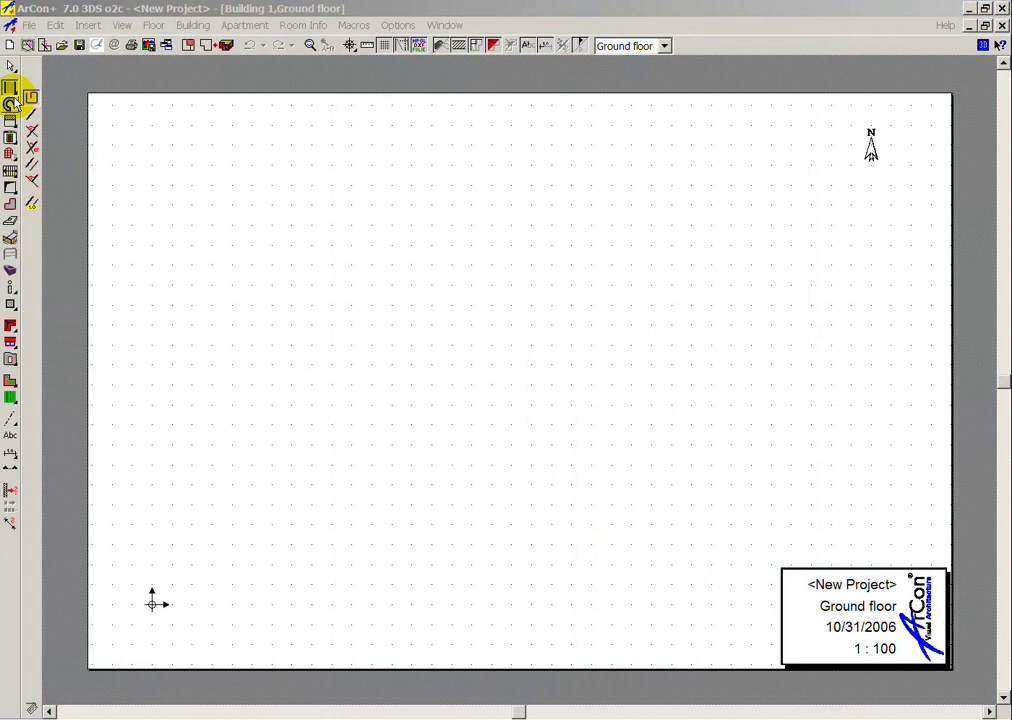
Draw four walls around a 7.50 m wide rectangle, closing Room 1 at 52.27 m².
drag(14, 96, 48, 100)
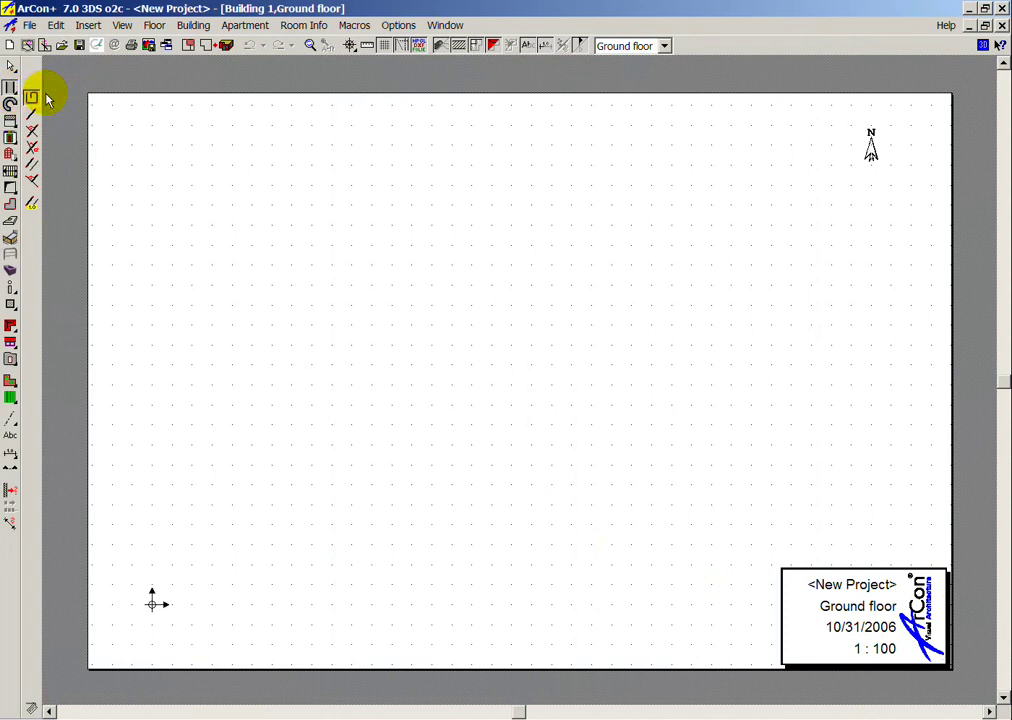
click(409, 207)
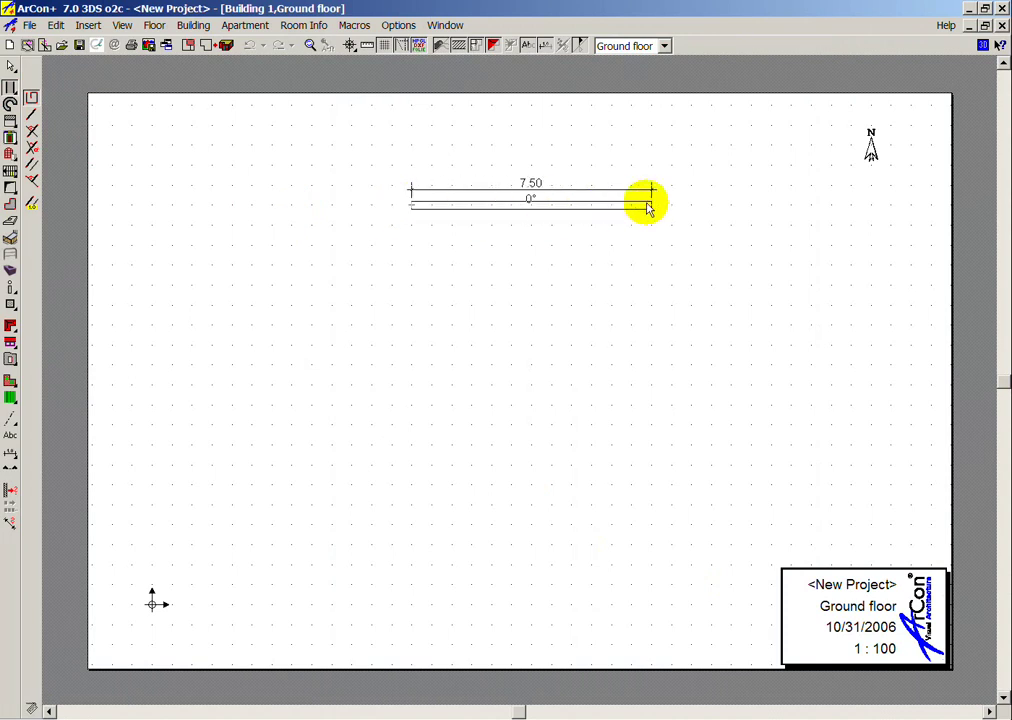
click(648, 206)
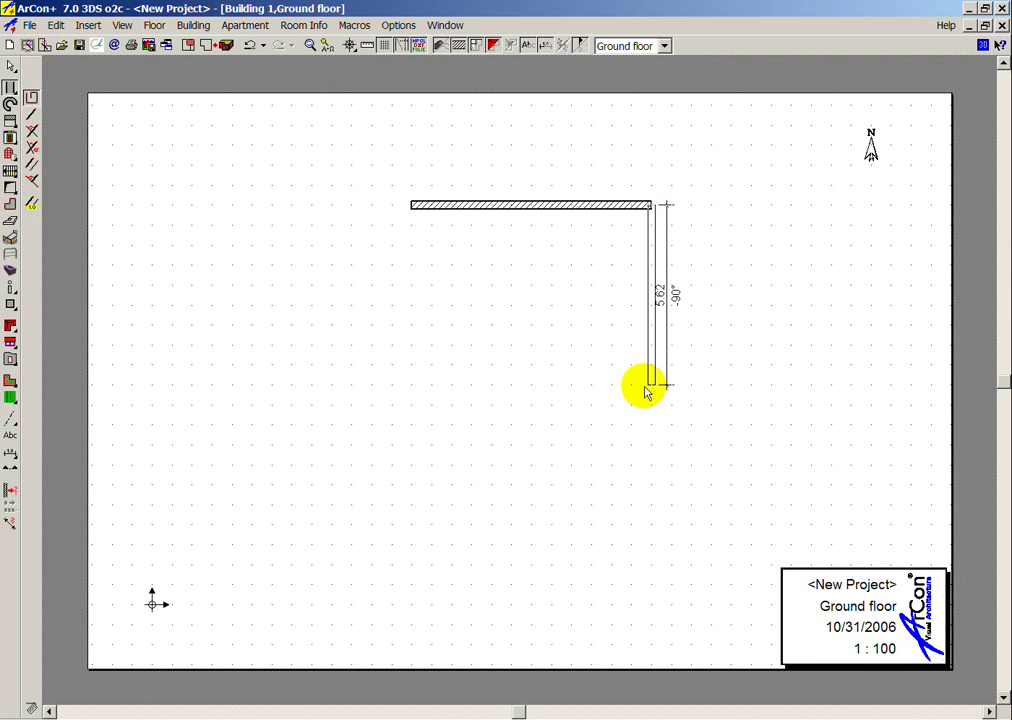
click(645, 446)
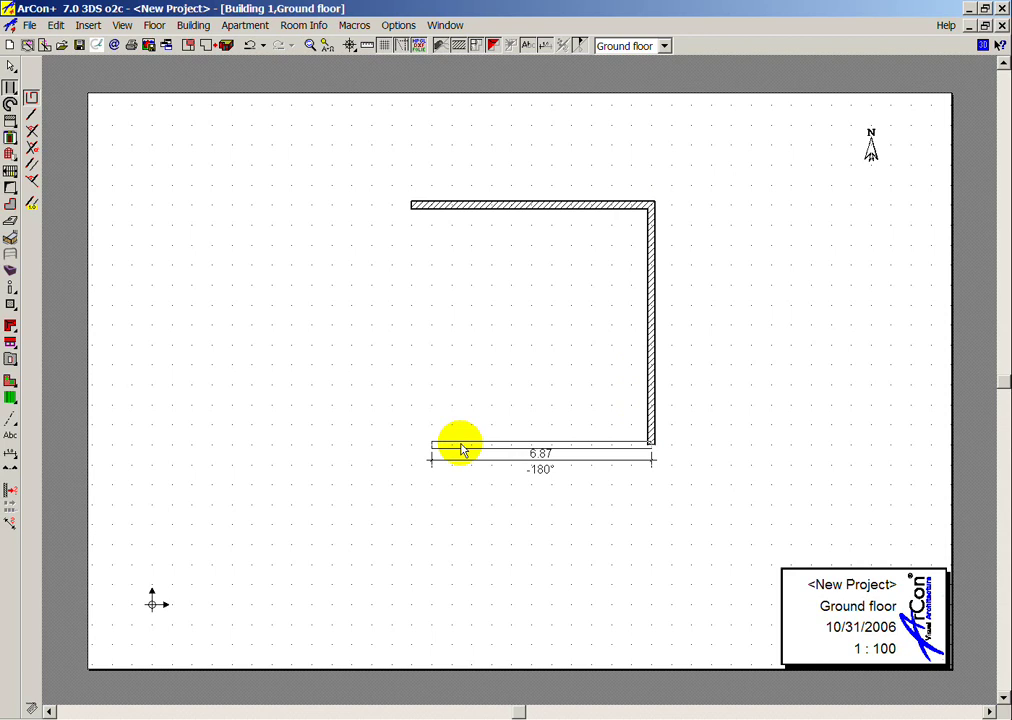
click(413, 445)
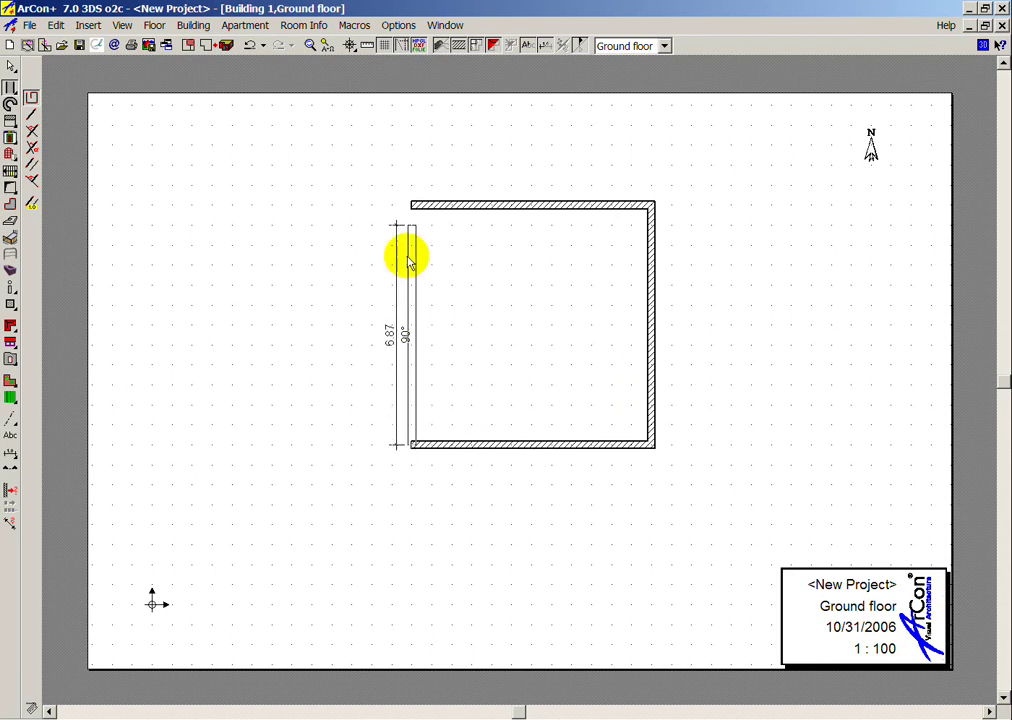
click(409, 207)
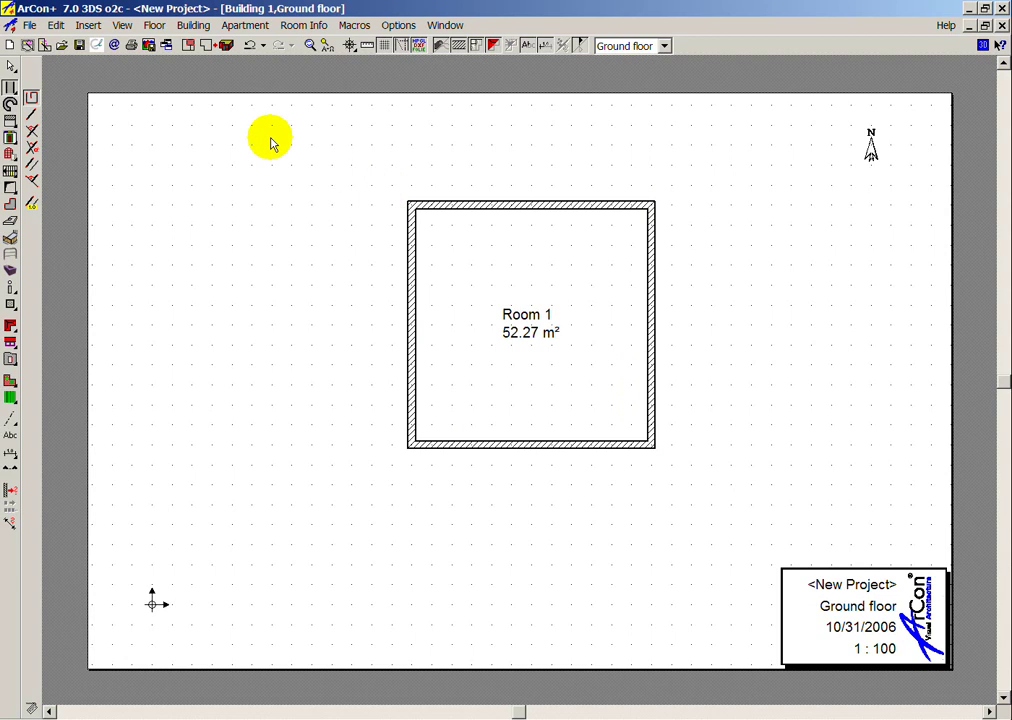
Add a new top floor with the default name Upper floor.
click(153, 27)
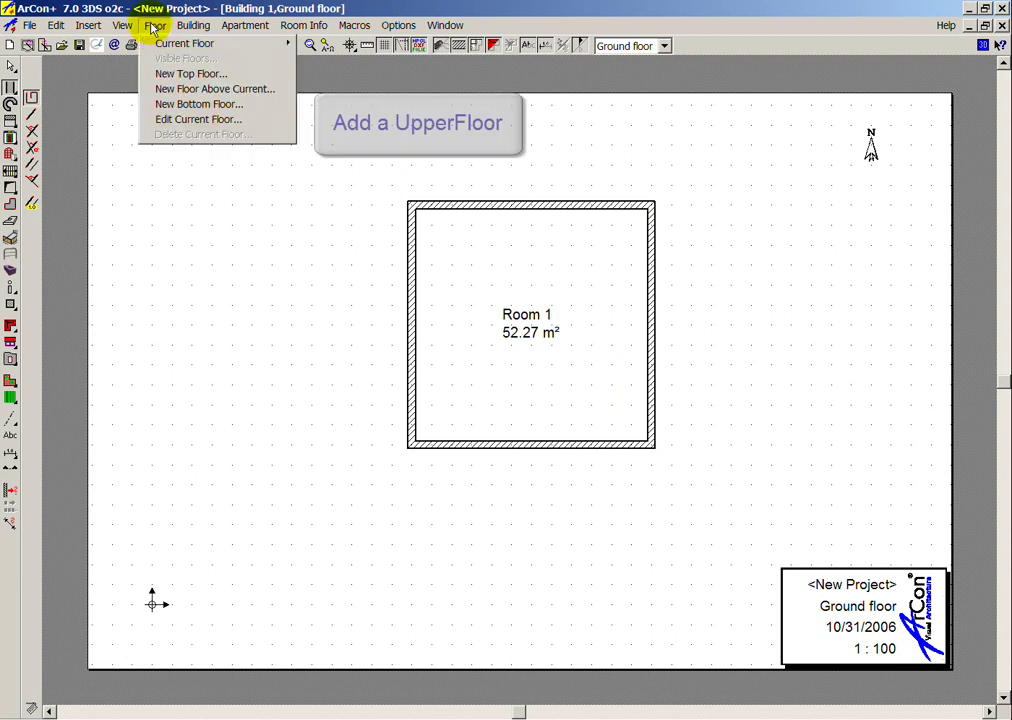
click(186, 76)
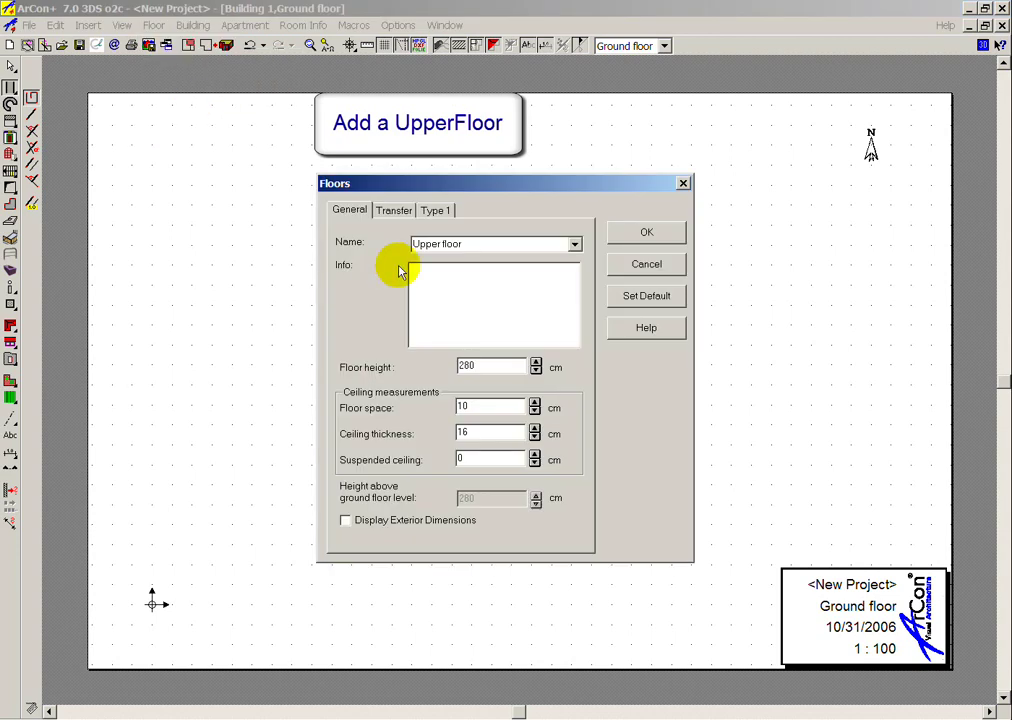
click(652, 232)
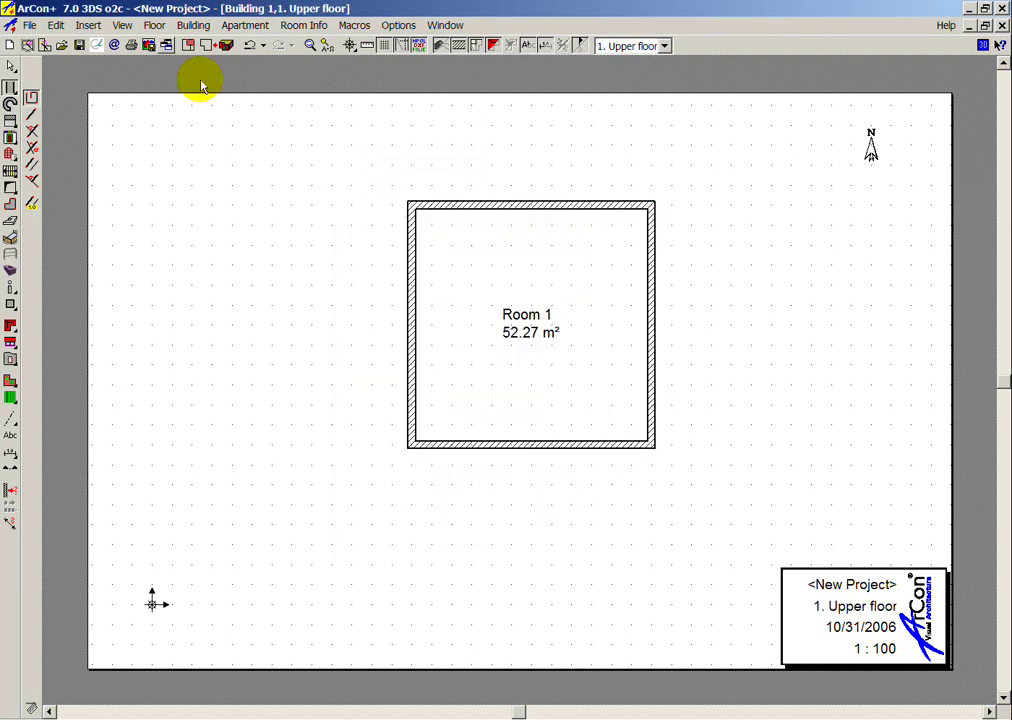
Add another top floor, choosing Attic as its name.
click(155, 27)
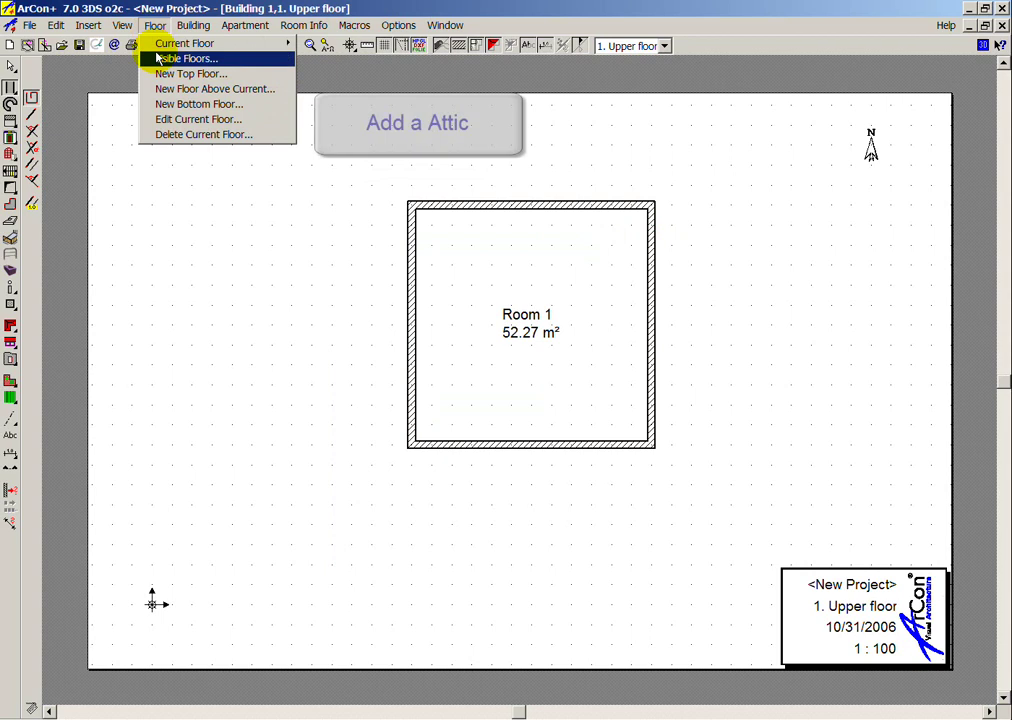
click(162, 74)
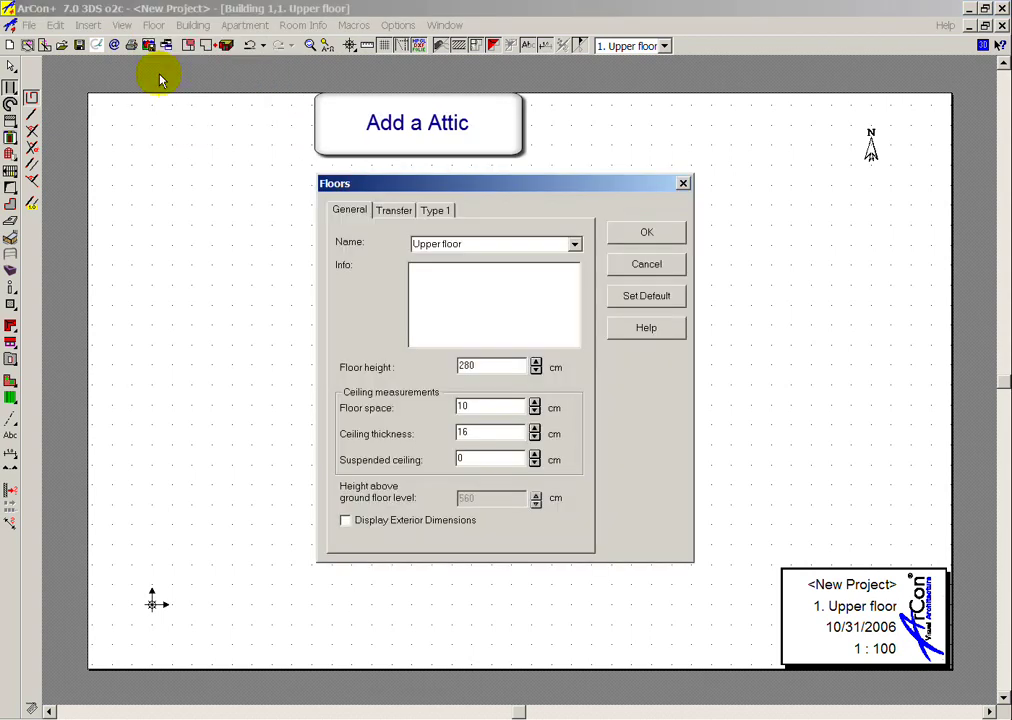
click(574, 245)
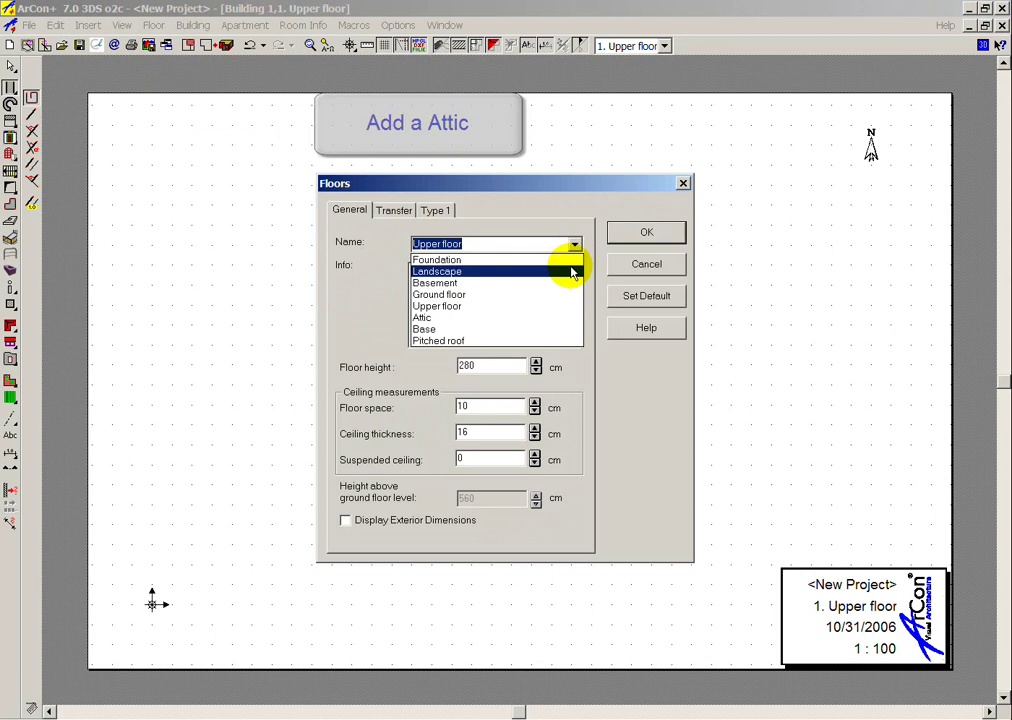
click(570, 320)
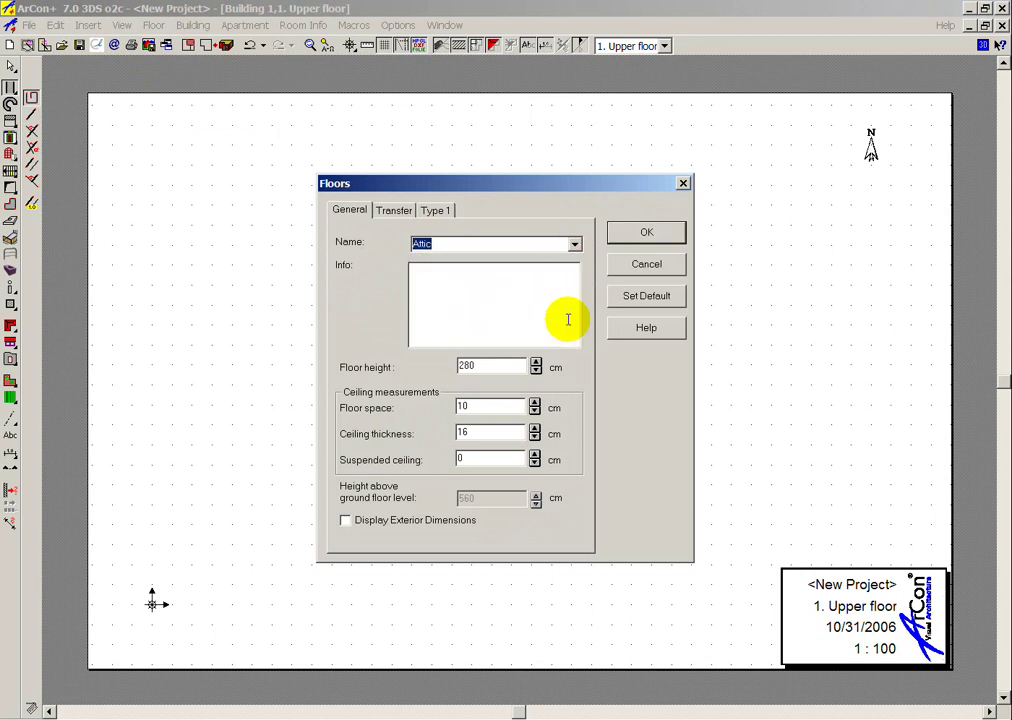
click(652, 234)
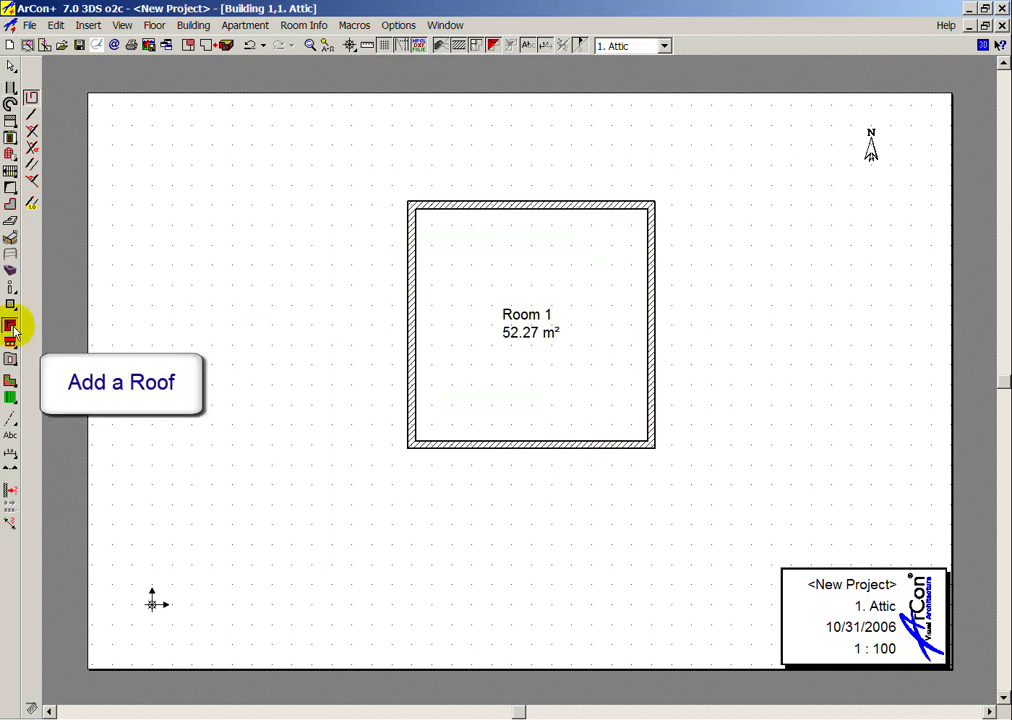
Place a free roof over Room 1 on the Attic floor.
mouse_move(14, 333)
mouse_down()
mouse_move(36, 336)
mouse_move(33, 325)
mouse_up()
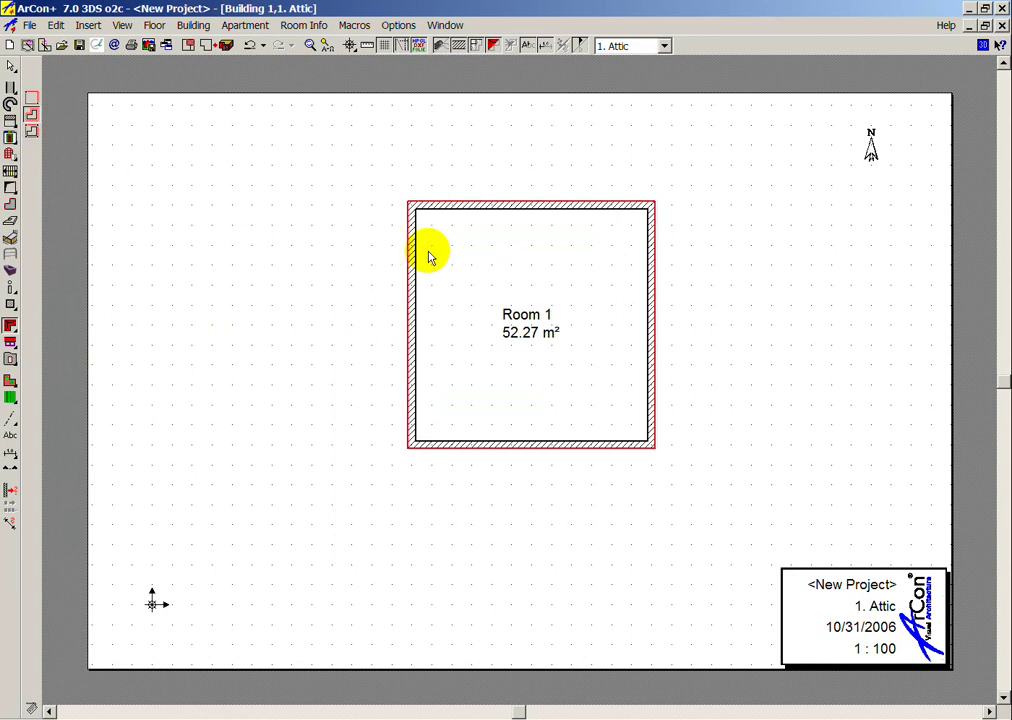
click(492, 258)
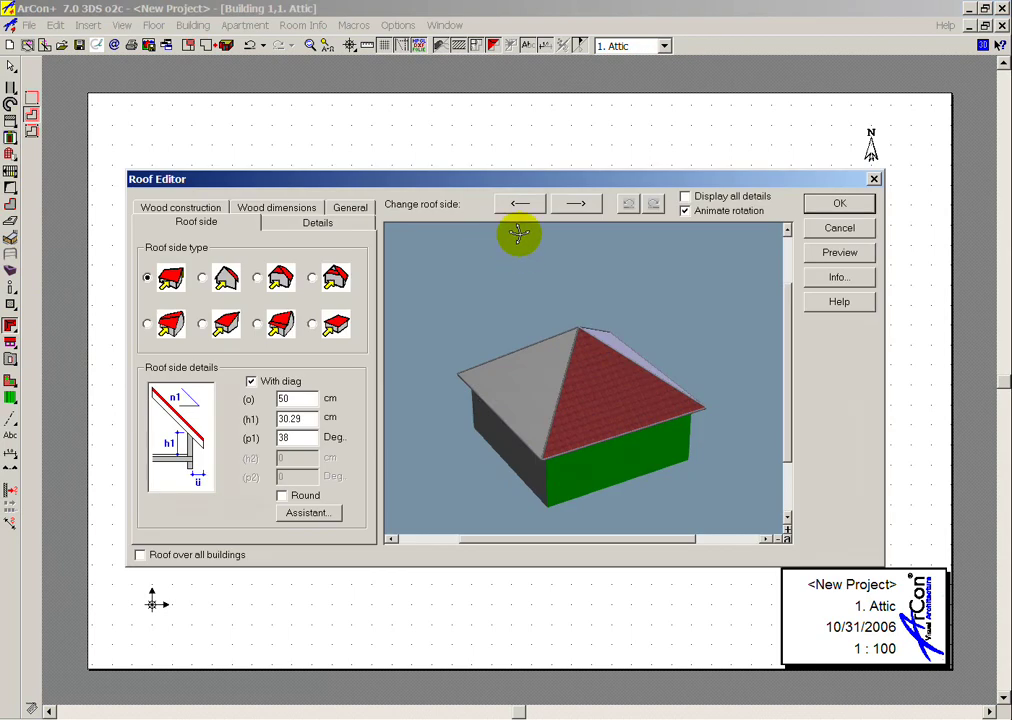
Turn two opposite roof sides into gable ends in the Roof Editor.
click(528, 204)
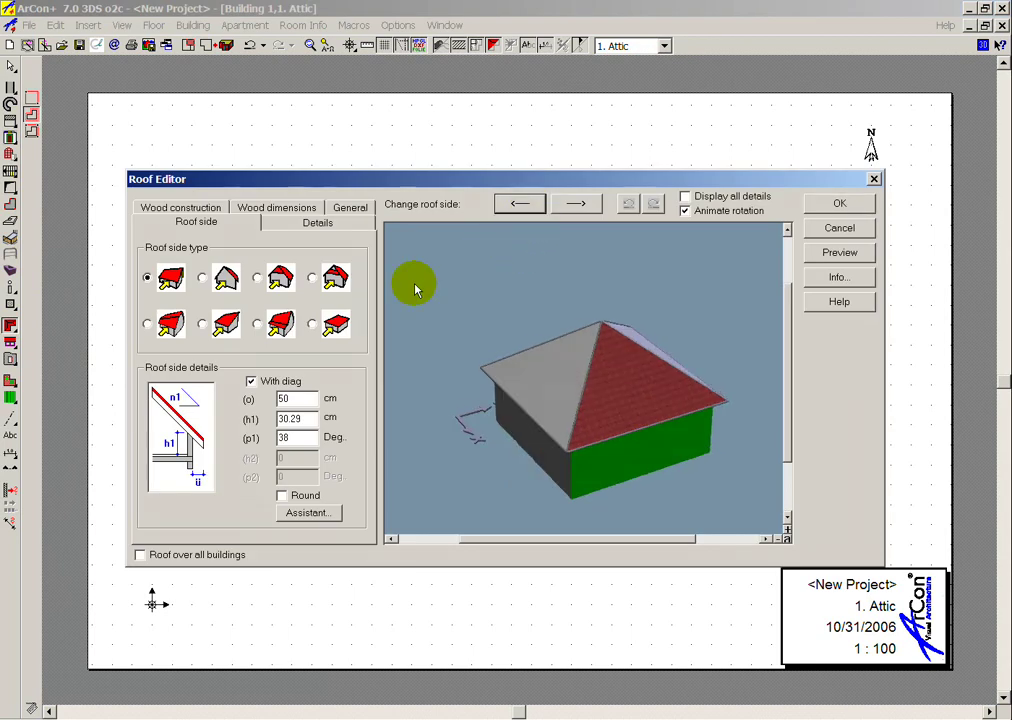
click(222, 280)
click(524, 204)
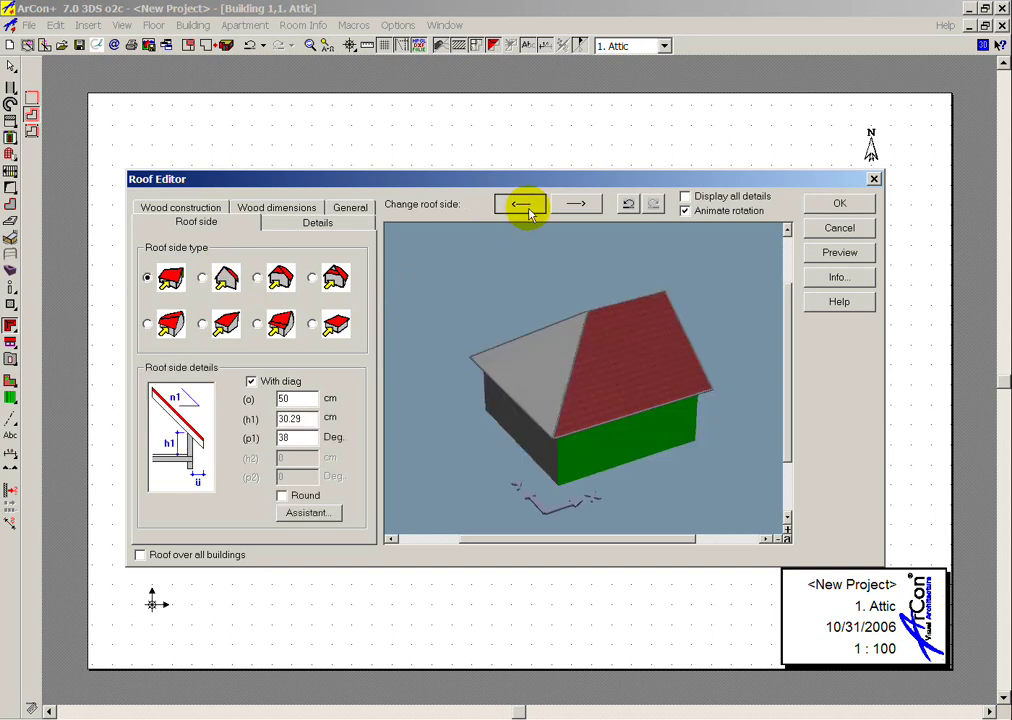
click(524, 204)
click(224, 281)
drag(596, 339, 510, 337)
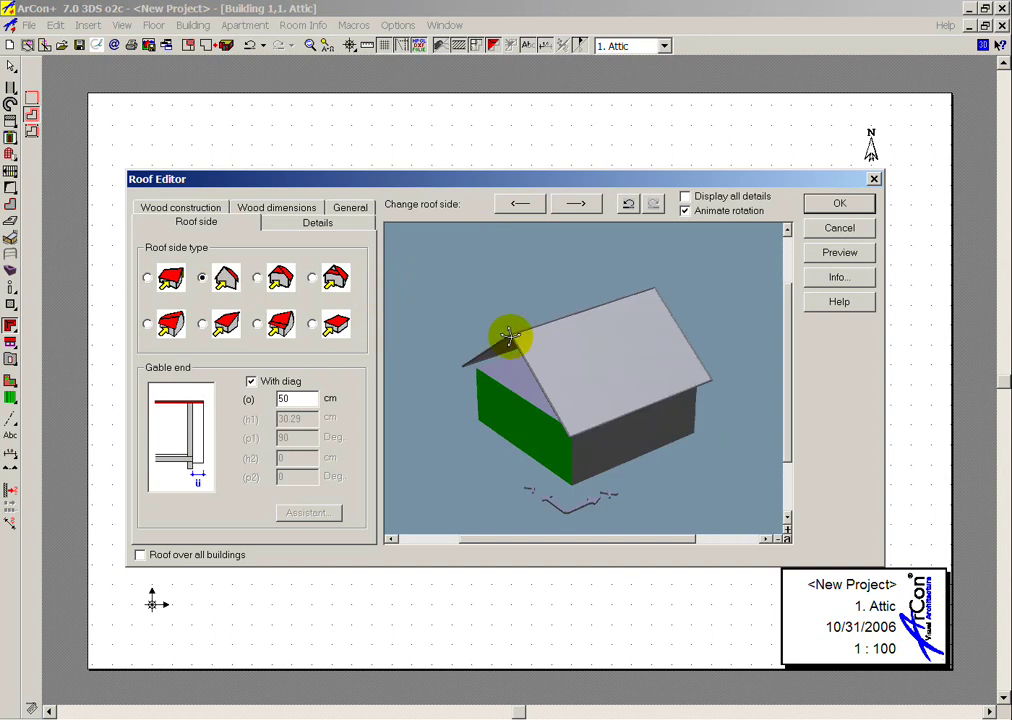
click(577, 203)
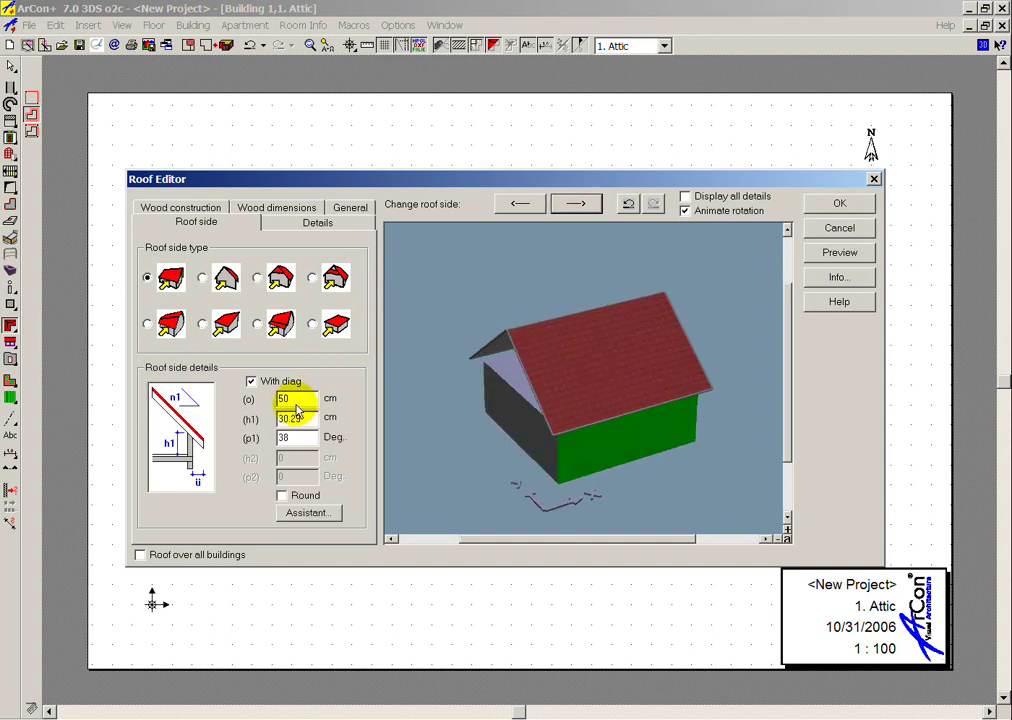
Set the sloped roof side's height h1 to 0 and confirm the roof.
double_click(286, 418)
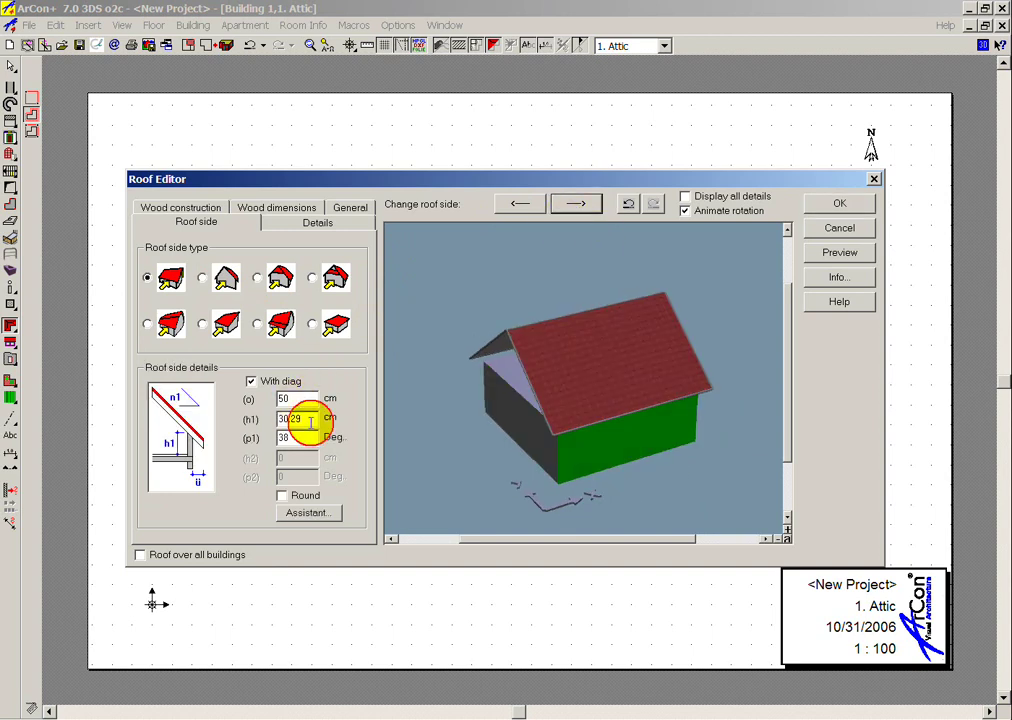
click(514, 204)
click(512, 207)
click(310, 419)
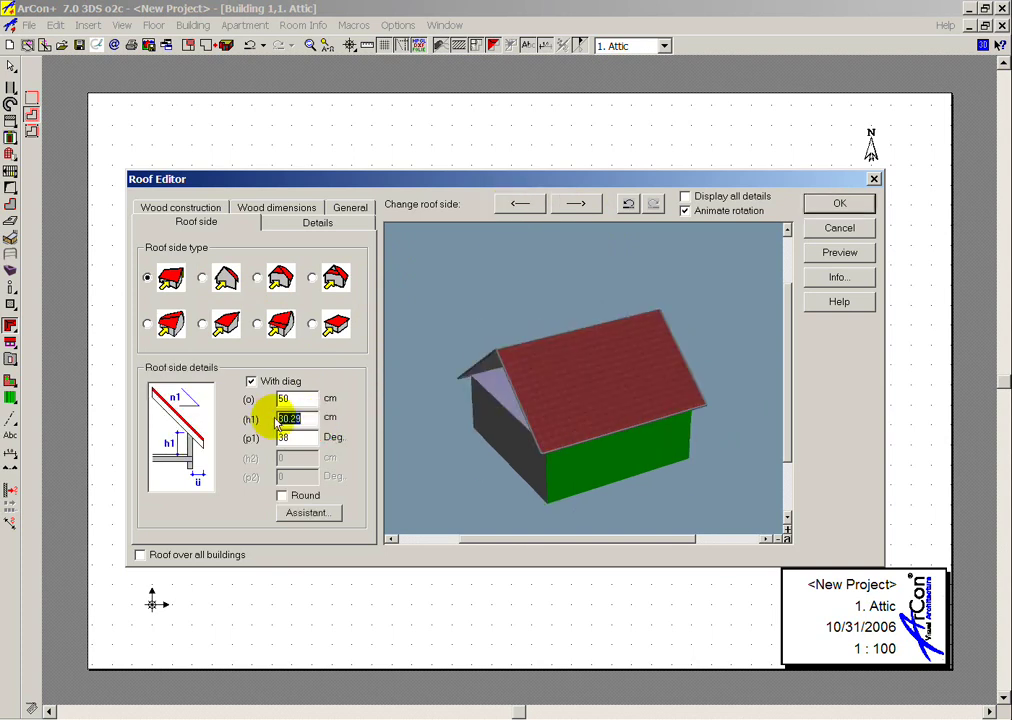
double_click(288, 418)
text(0)
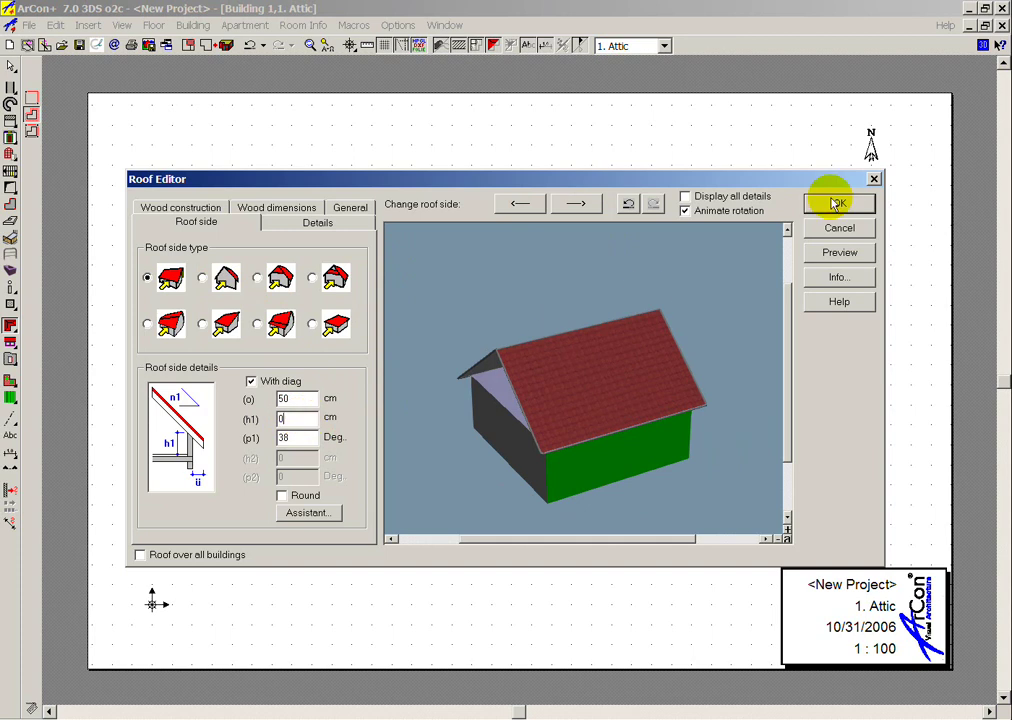
click(836, 203)
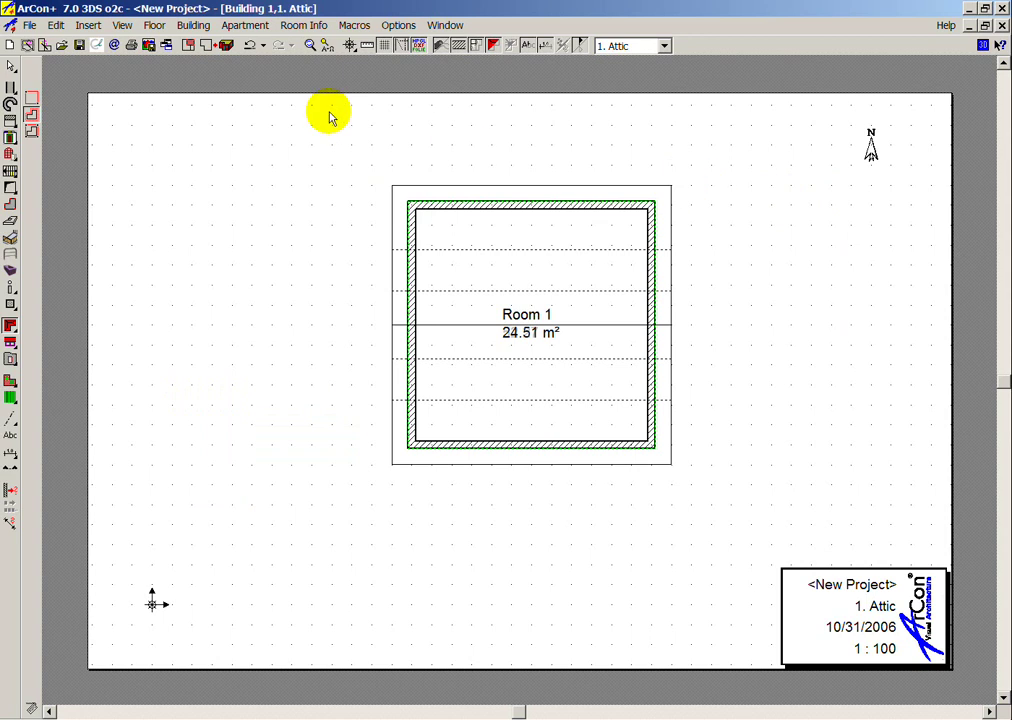
Add a new building with the default name Building 2.
click(194, 26)
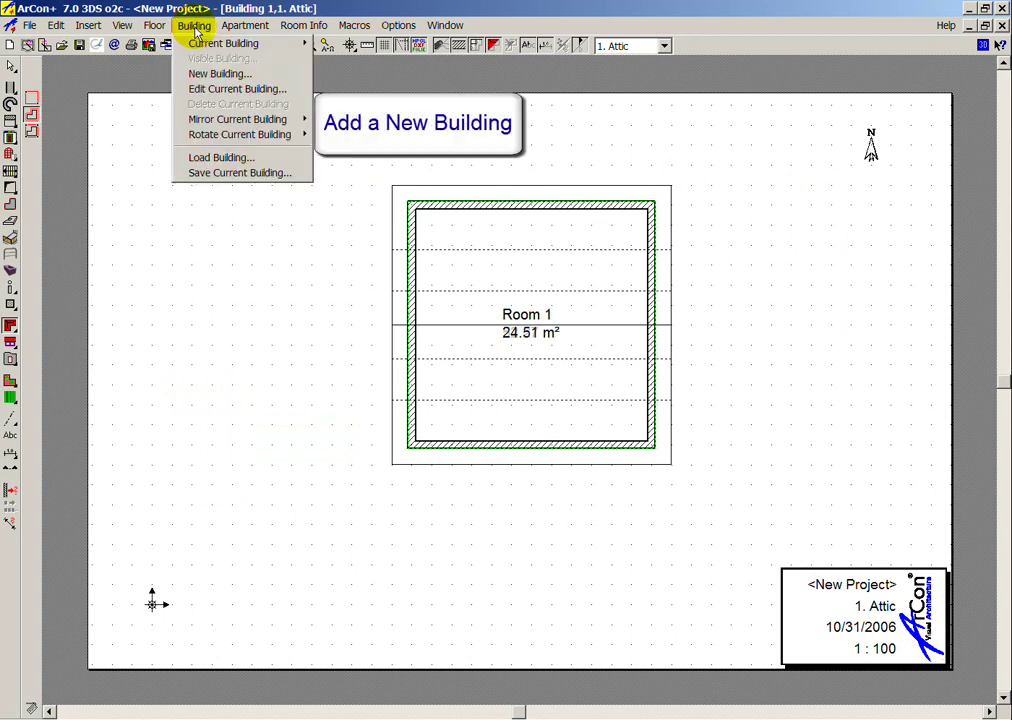
click(218, 74)
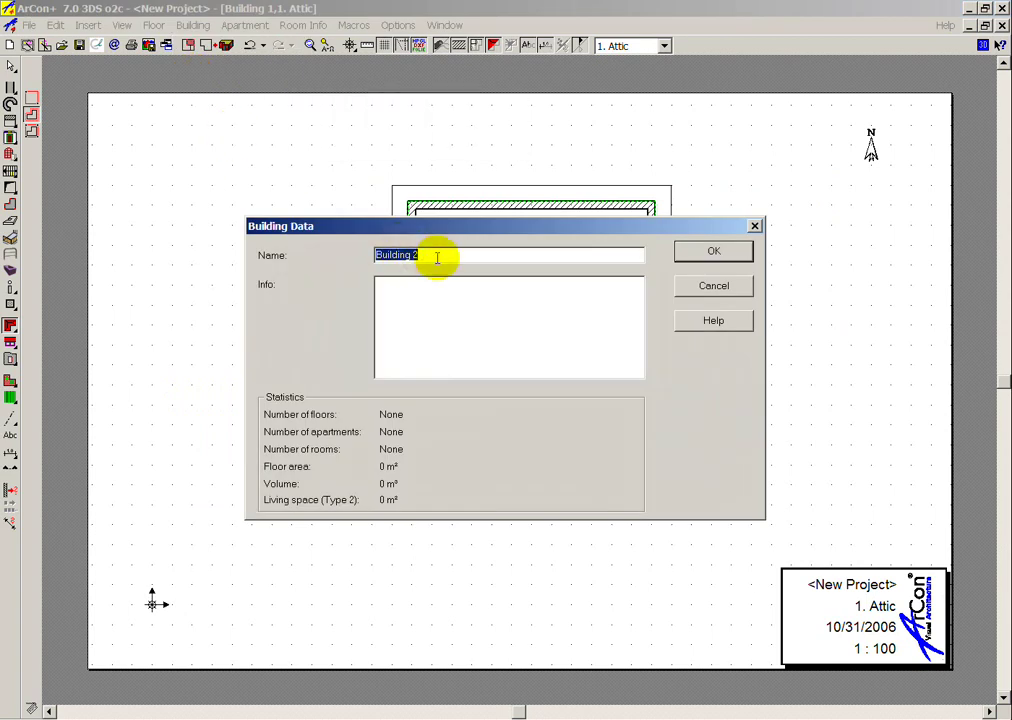
click(710, 252)
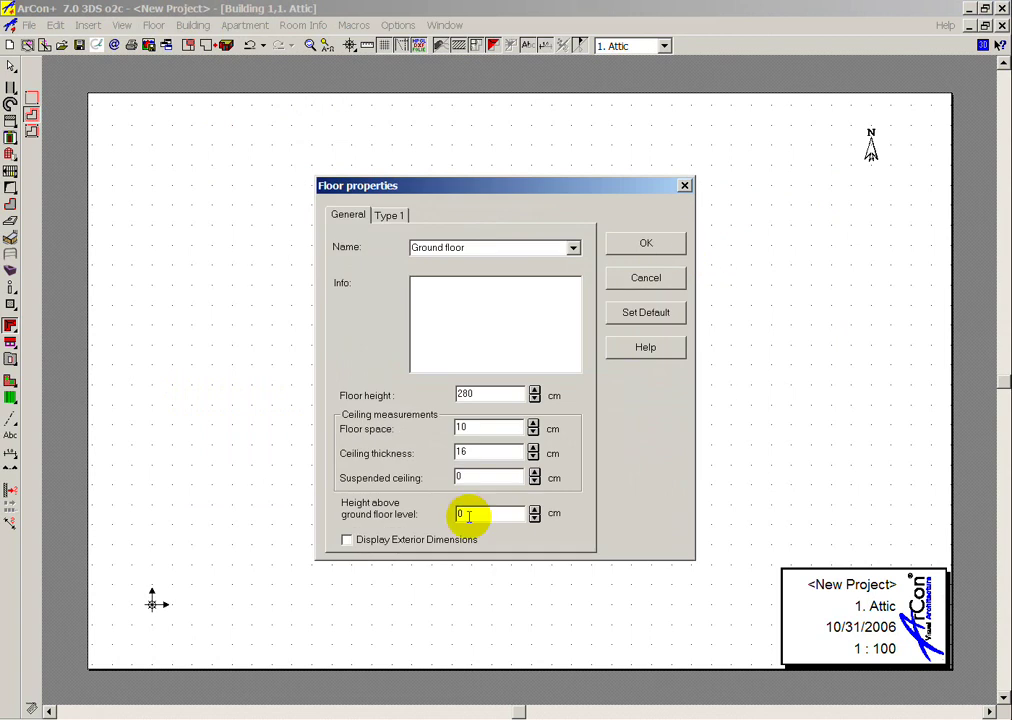
Set Building 2's ground floor 50 cm above ground-floor level.
drag(472, 514, 441, 518)
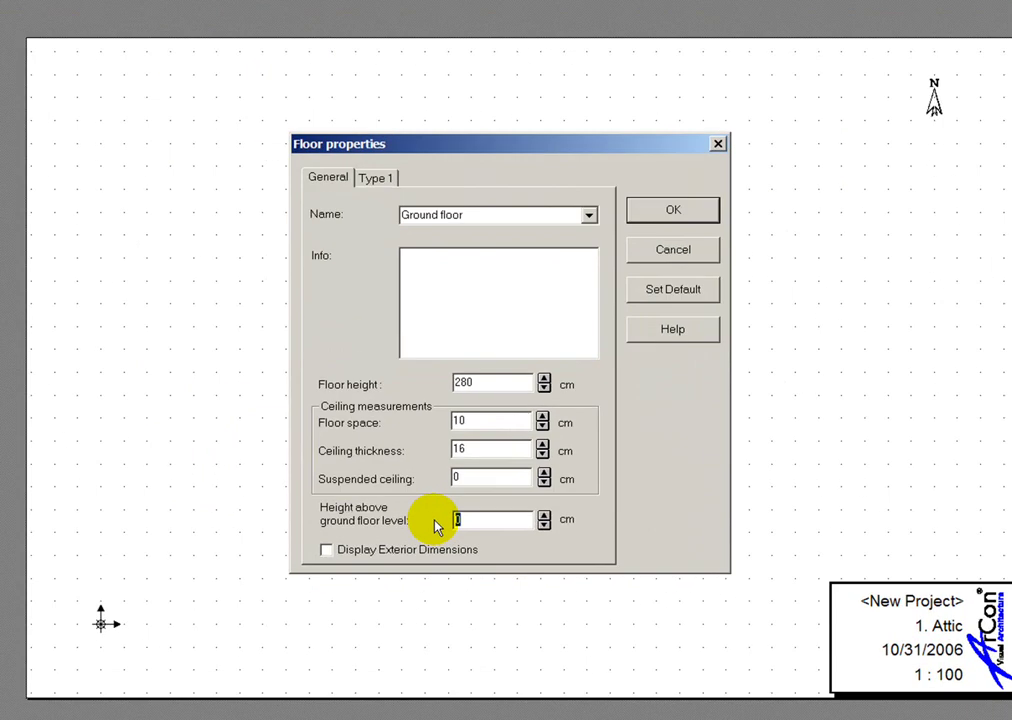
text(5)
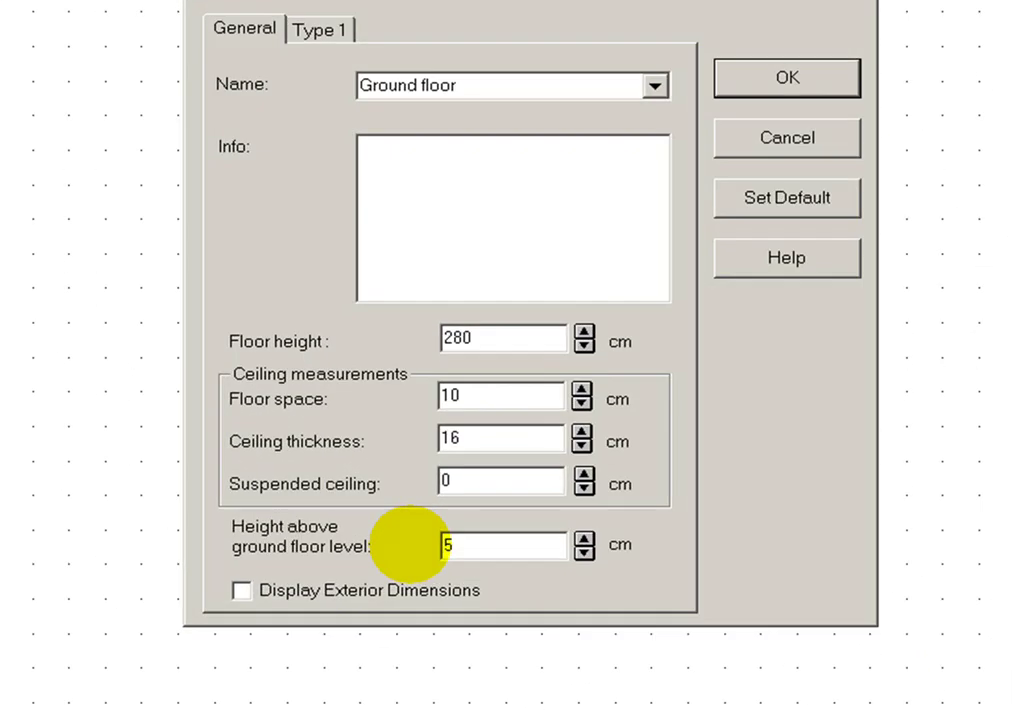
text(0)
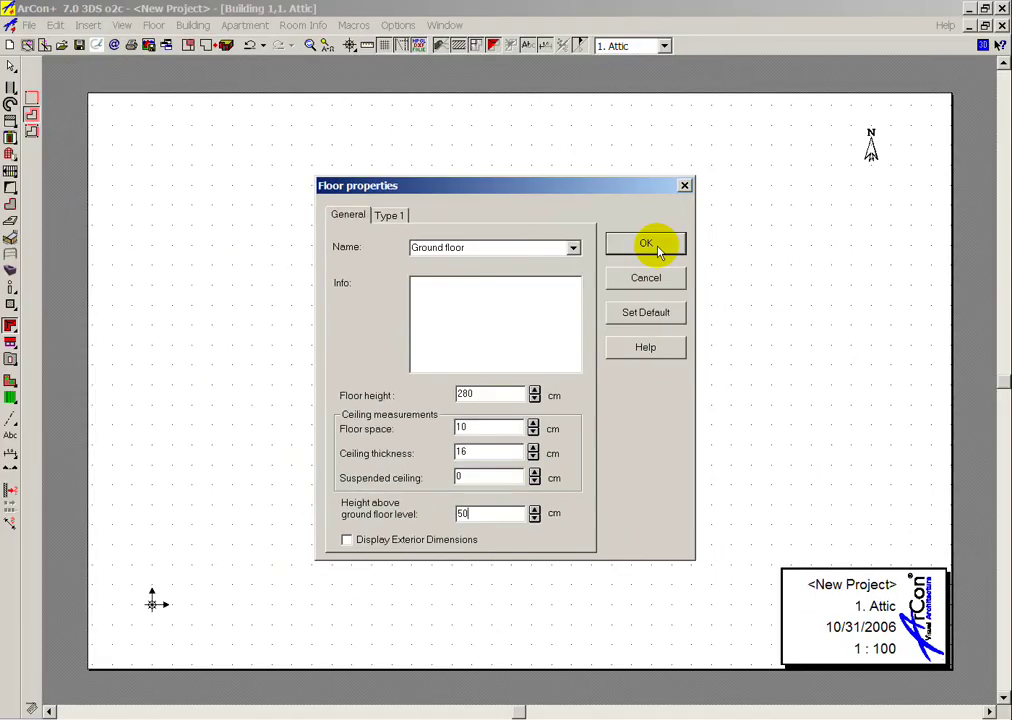
click(656, 246)
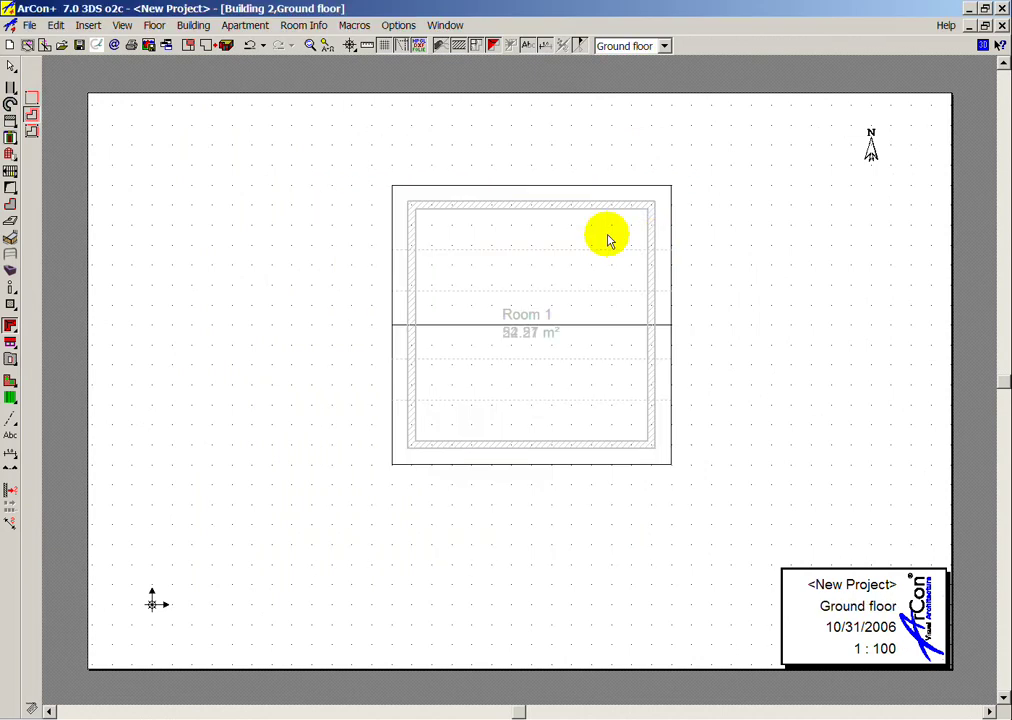
Draw top, left and bottom walls, about 6 m by 5.00 m, against Room 1's left side.
click(10, 88)
click(45, 88)
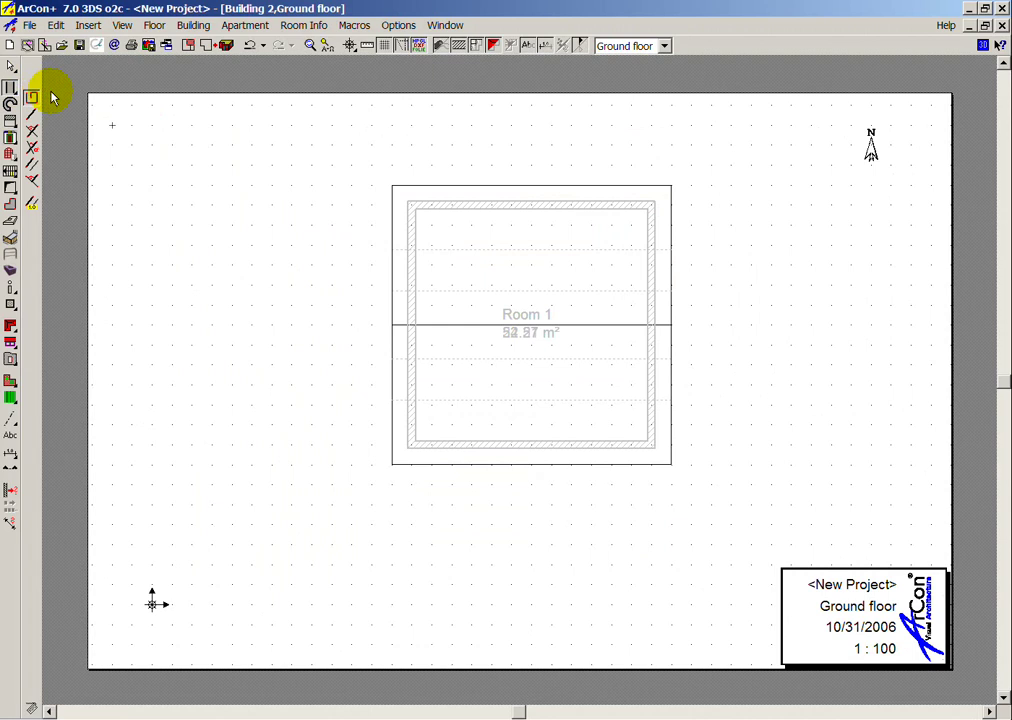
click(405, 234)
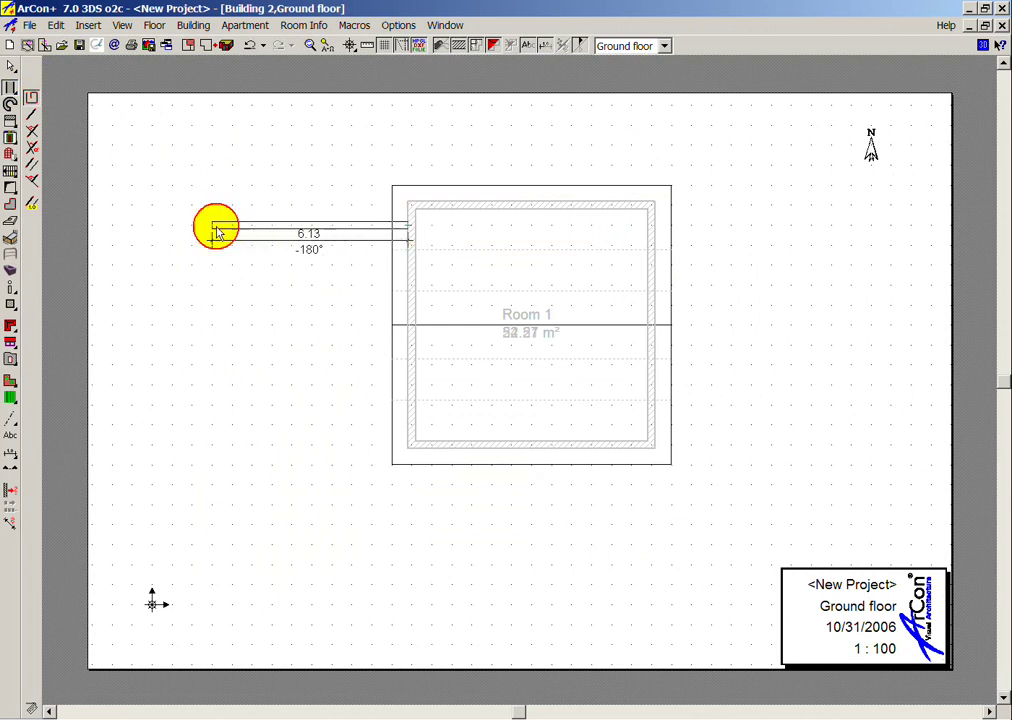
click(215, 229)
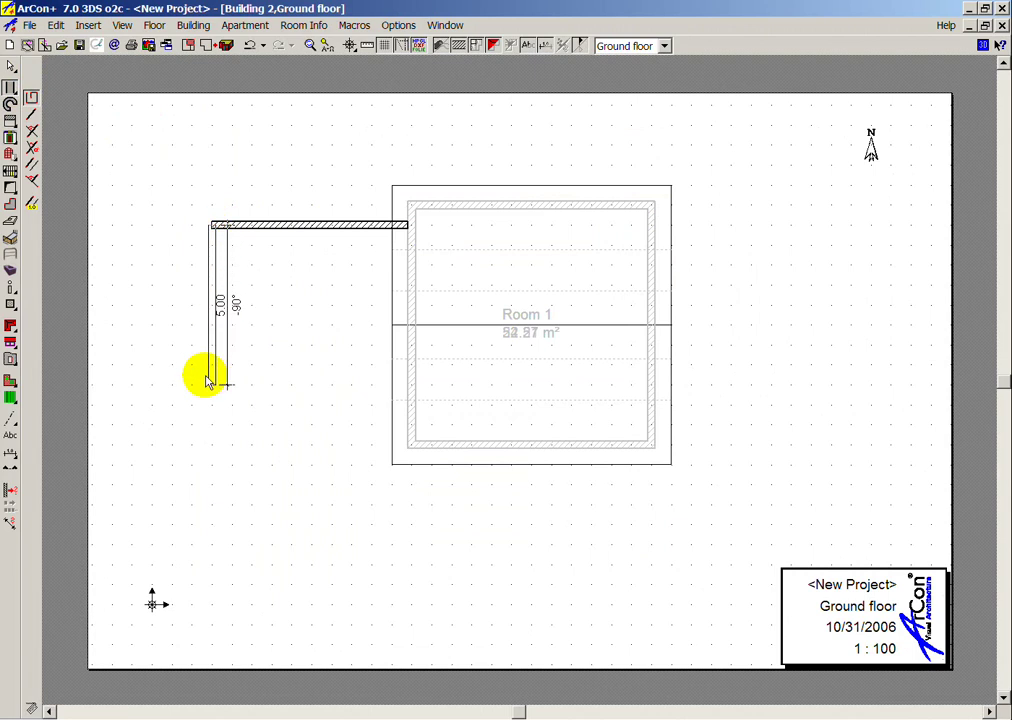
click(211, 421)
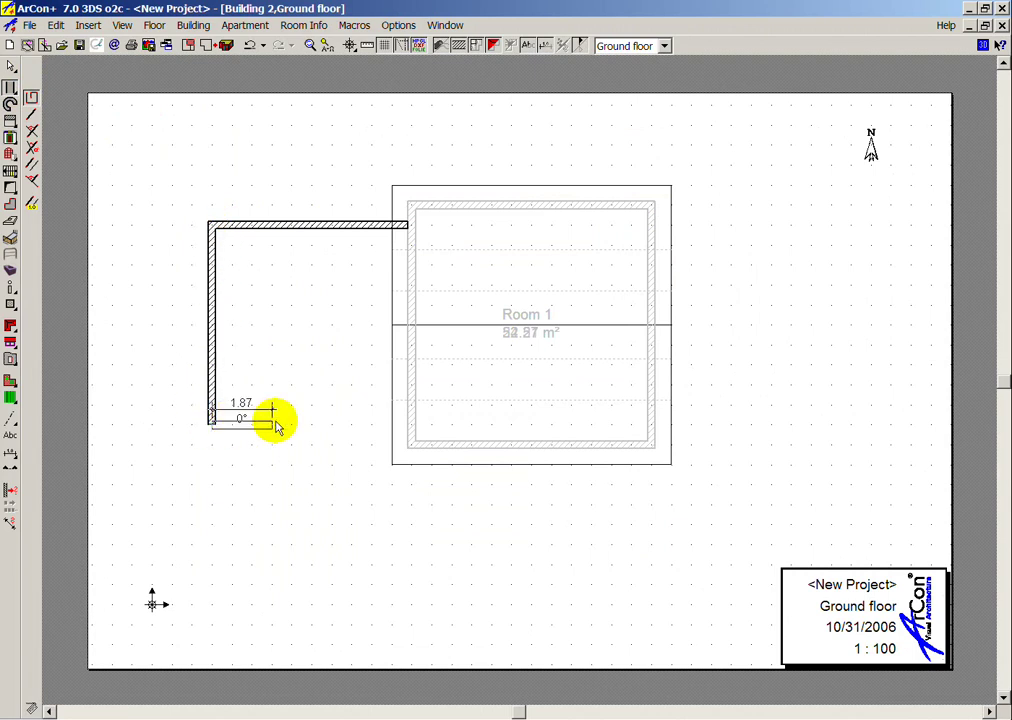
click(408, 426)
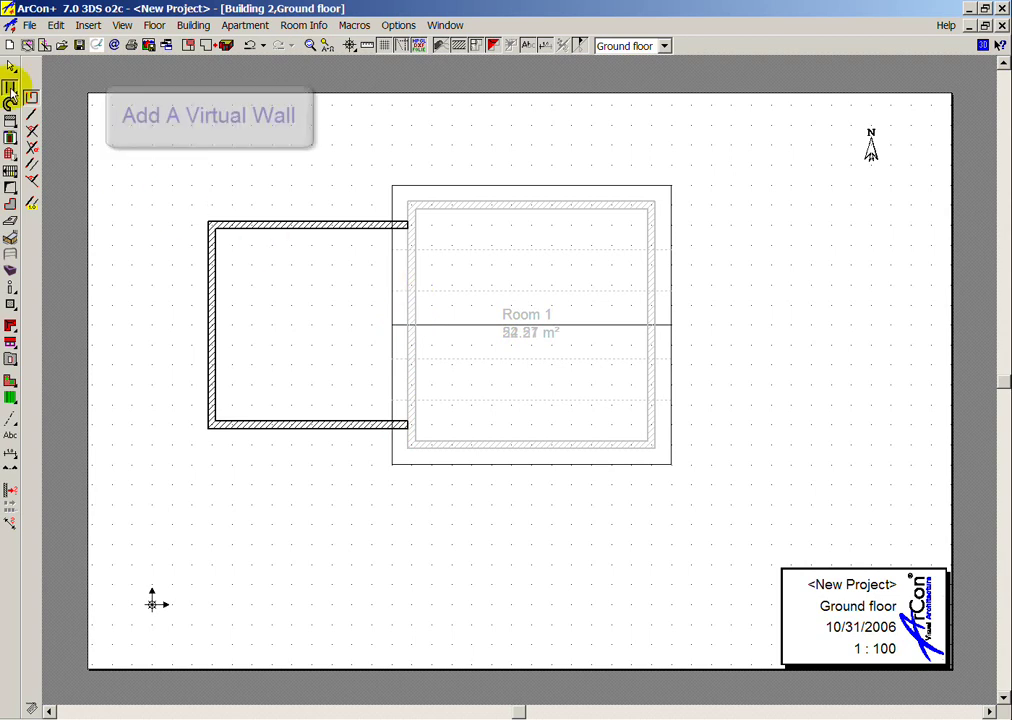
Close the open outline with a virtual wall along the existing building, keeping the ceiling.
click(10, 87)
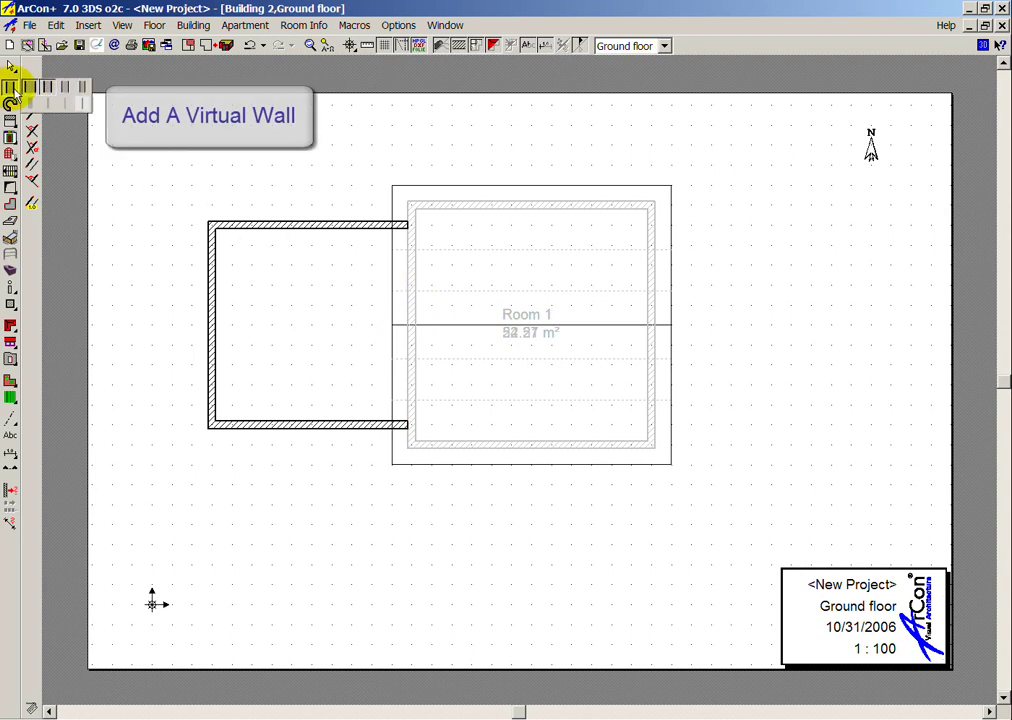
click(85, 104)
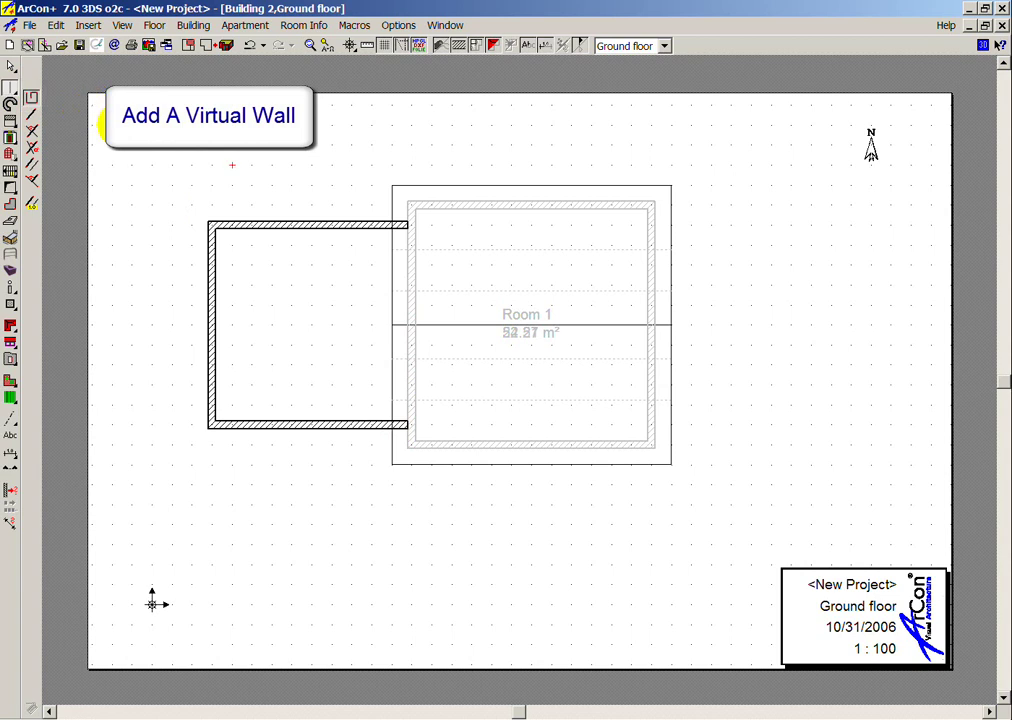
click(407, 228)
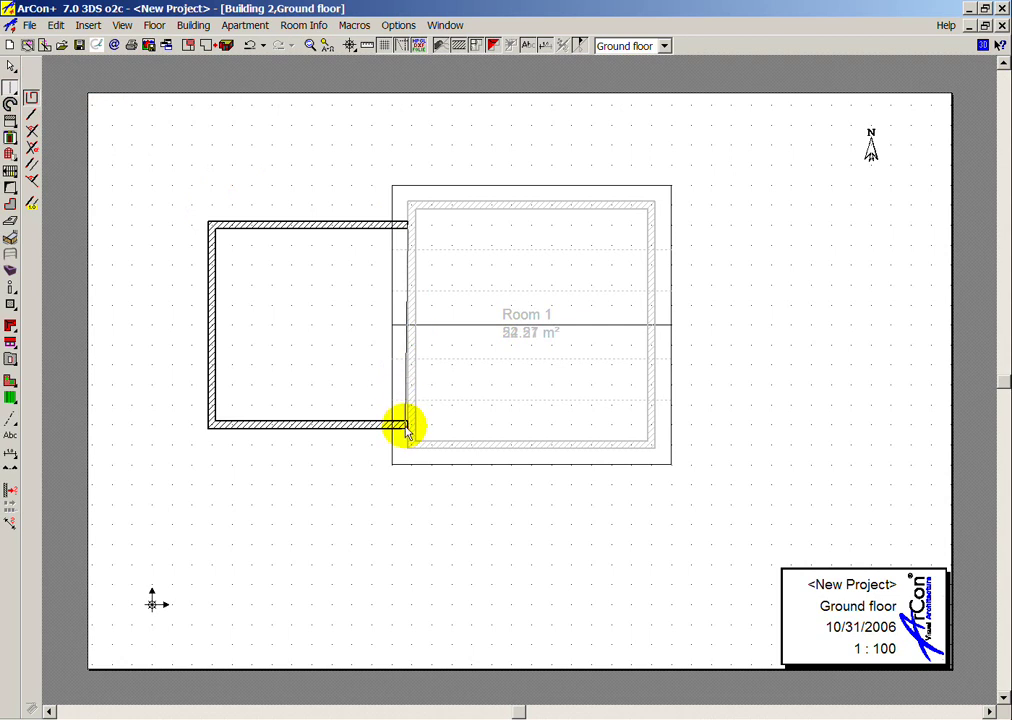
click(407, 428)
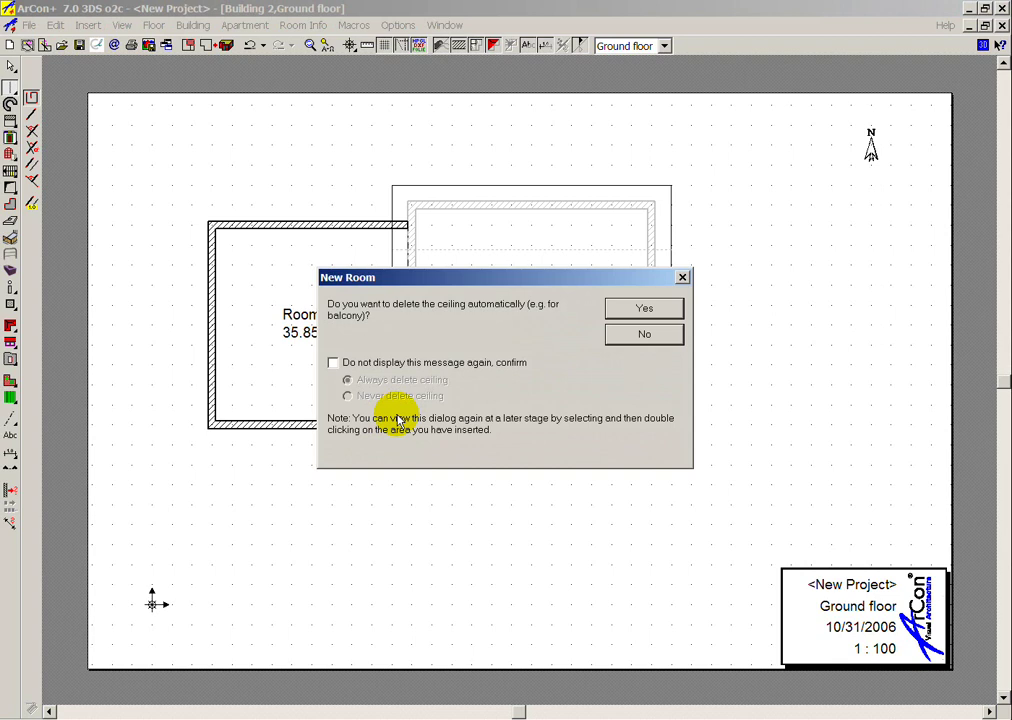
click(644, 336)
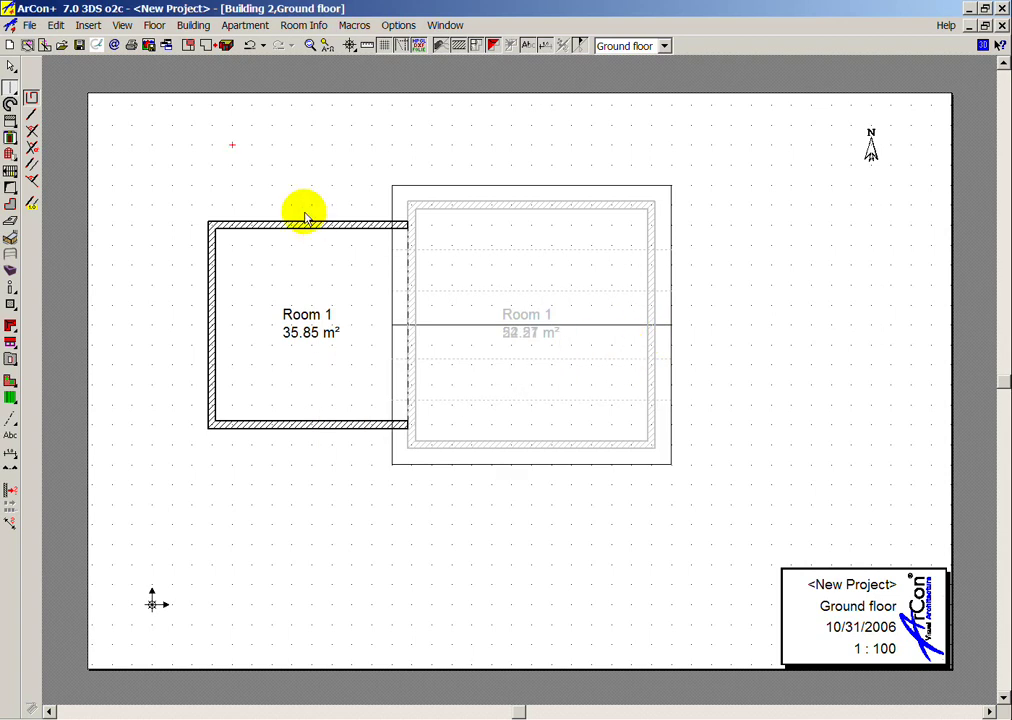
Add a top floor to Building 2, transferring the floor plan with virtual walls.
click(156, 27)
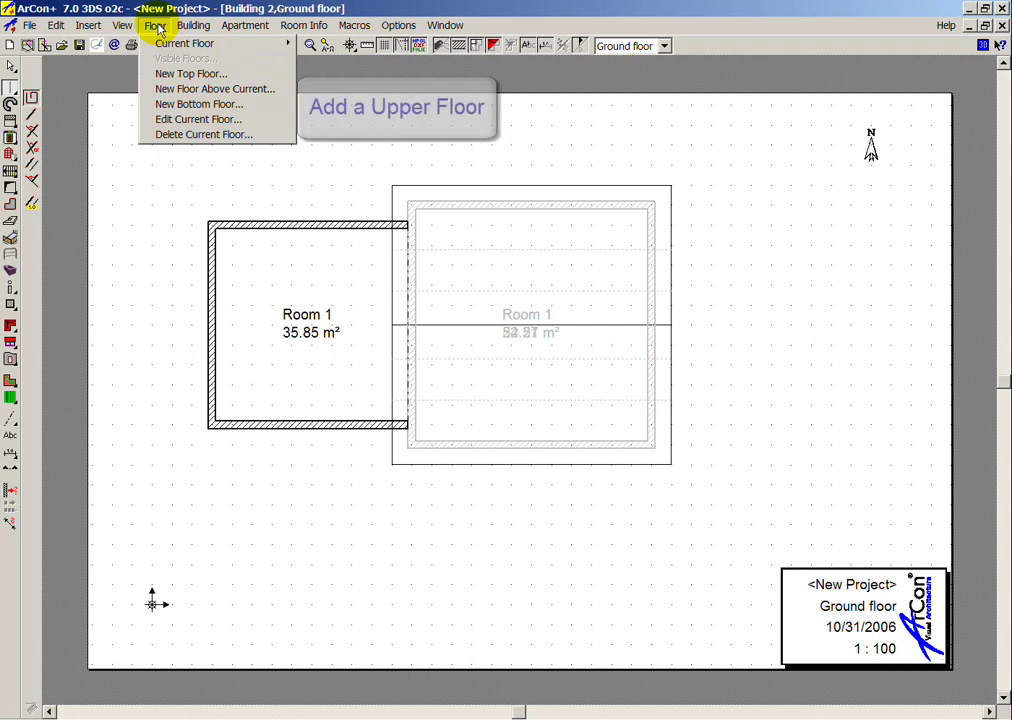
click(166, 74)
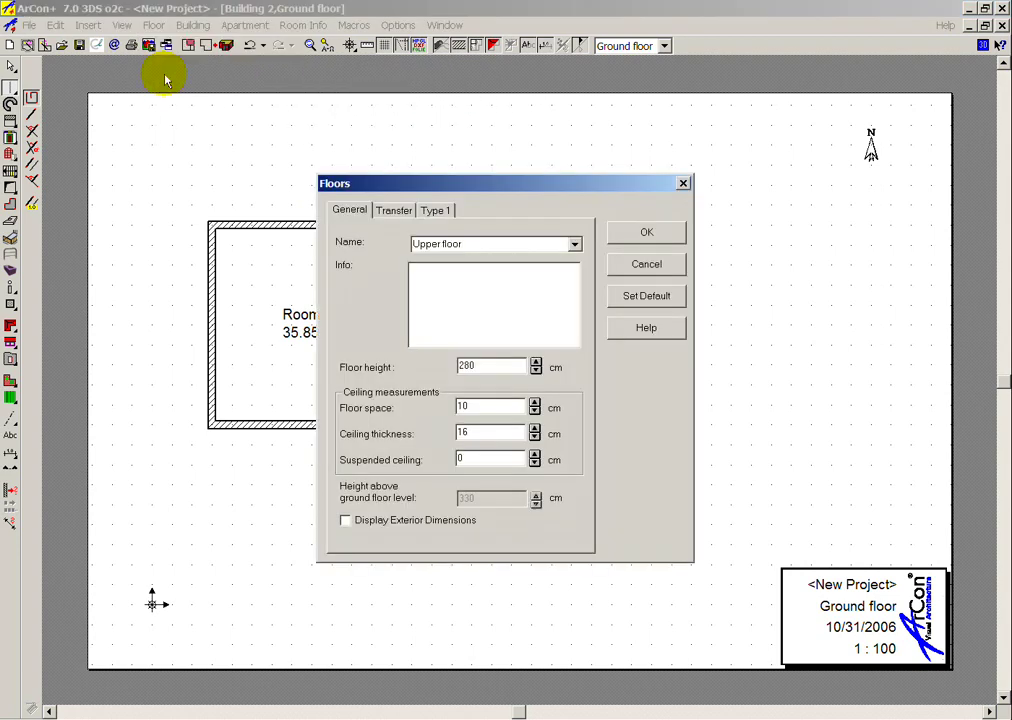
click(395, 211)
click(398, 354)
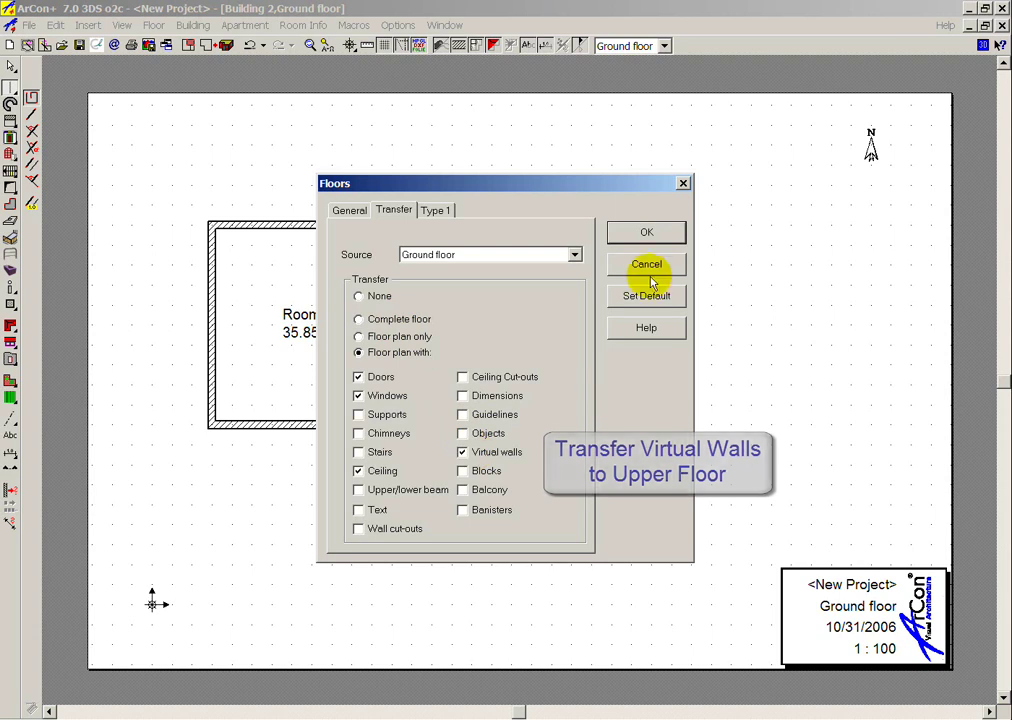
click(640, 236)
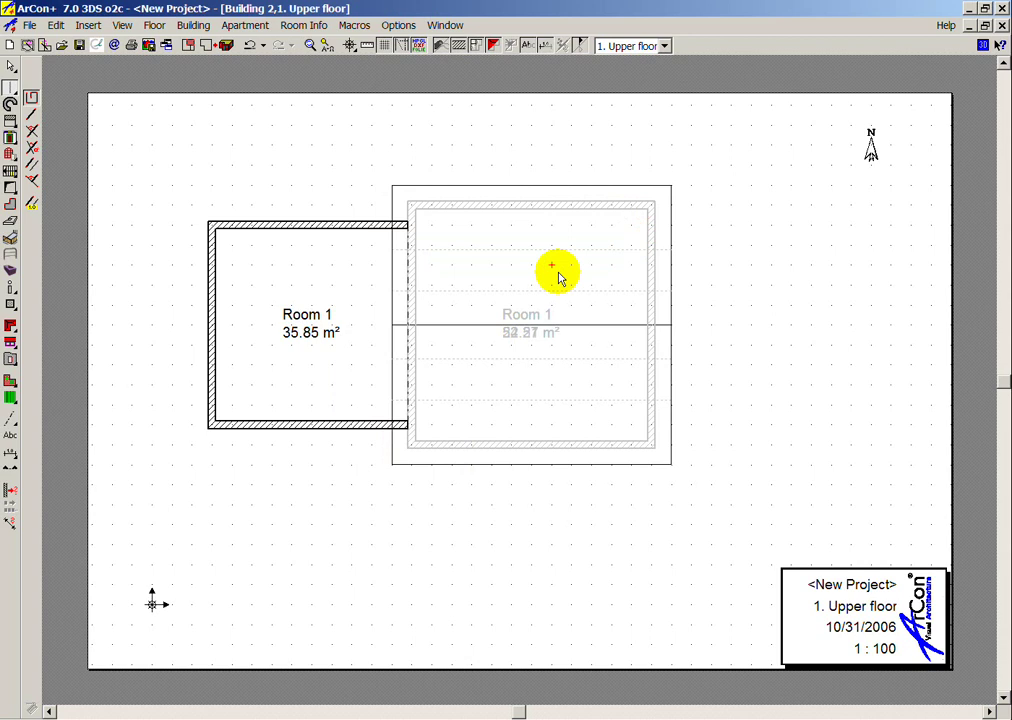
Draw a rectangular roof over Room 1, from its top-left to bottom-right wall corner.
click(10, 328)
click(9, 330)
click(29, 325)
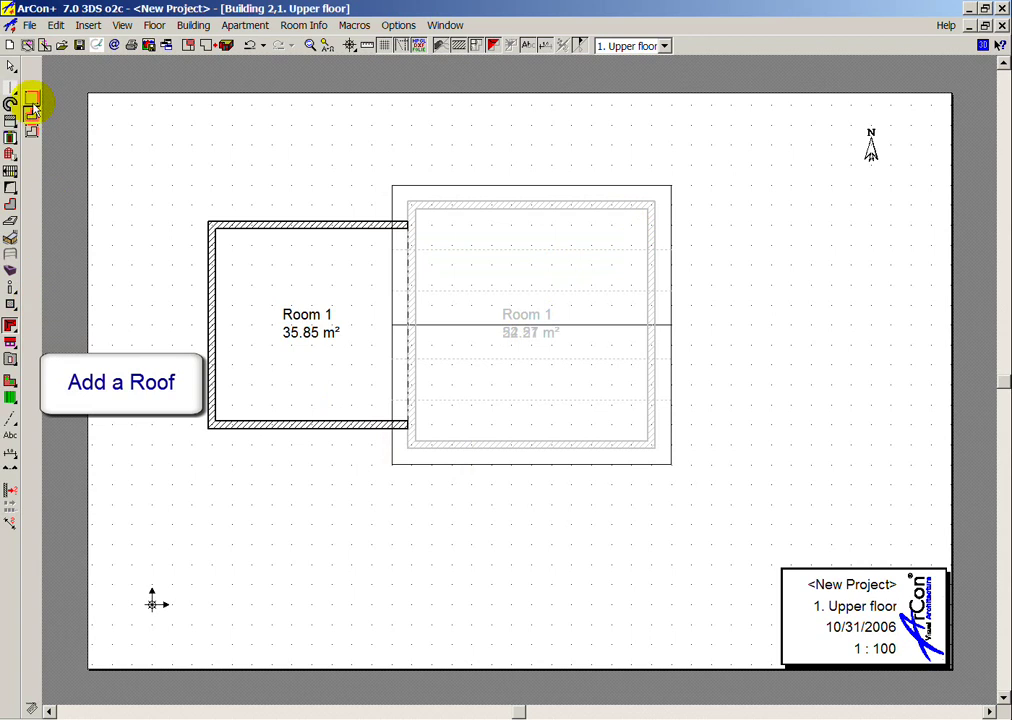
click(30, 97)
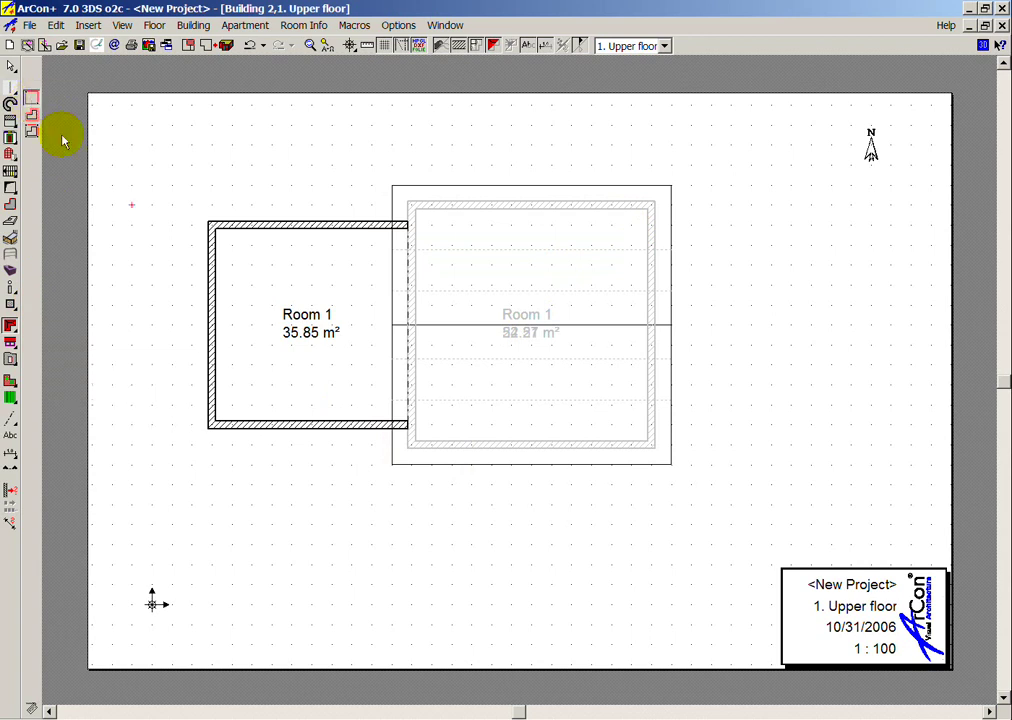
click(210, 227)
click(406, 431)
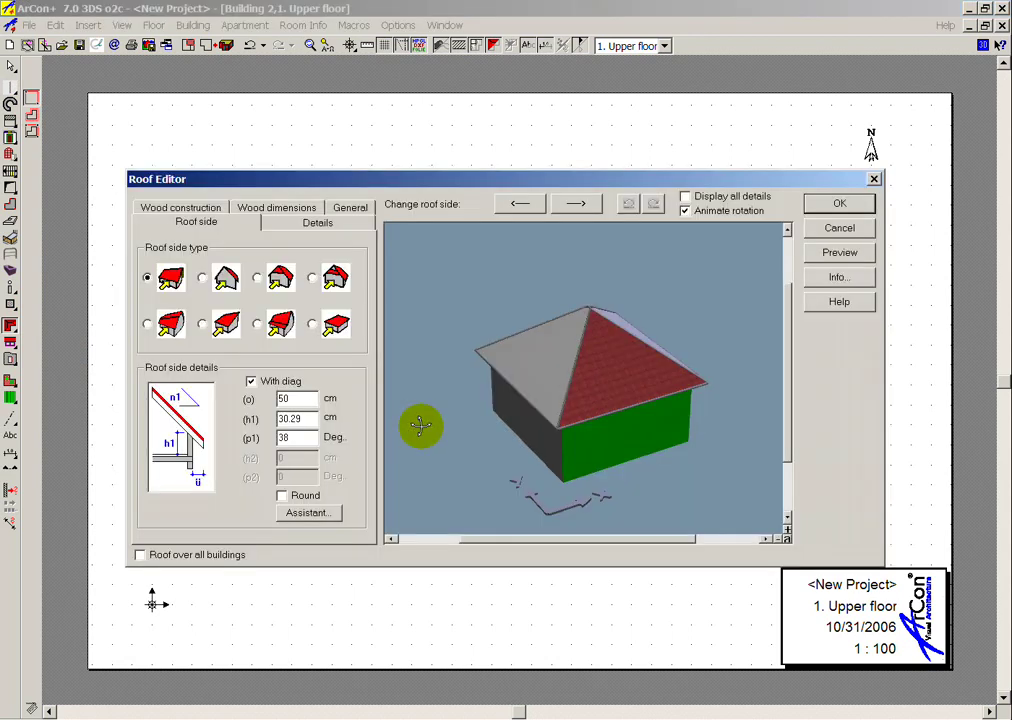
Make the roof's end sides gable ends in the Roof Editor.
click(523, 205)
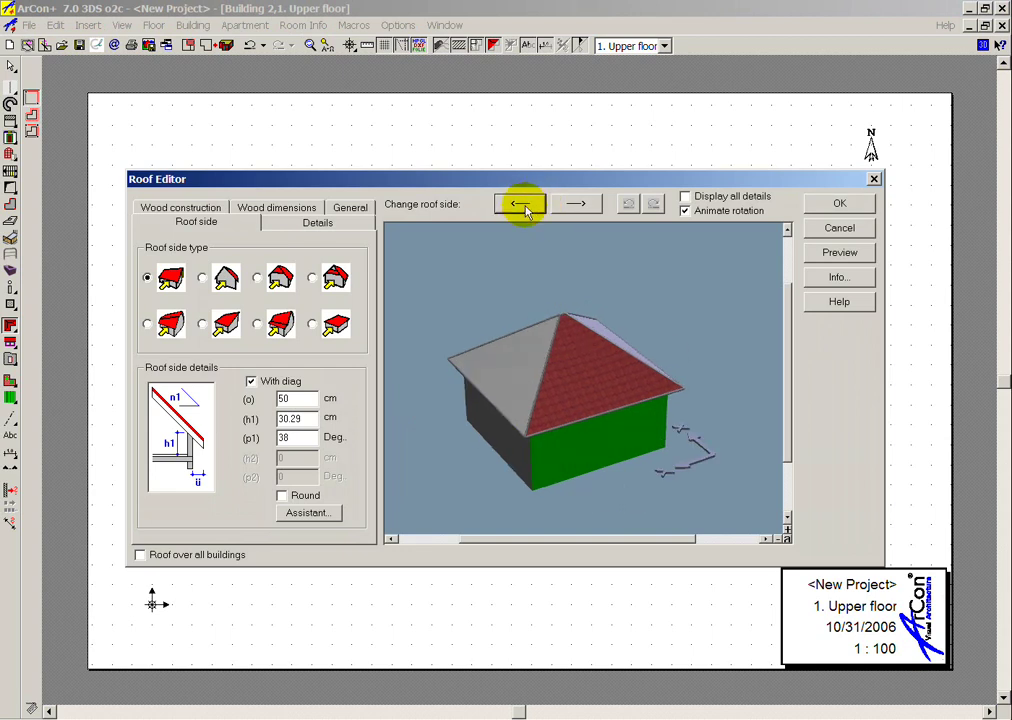
click(204, 277)
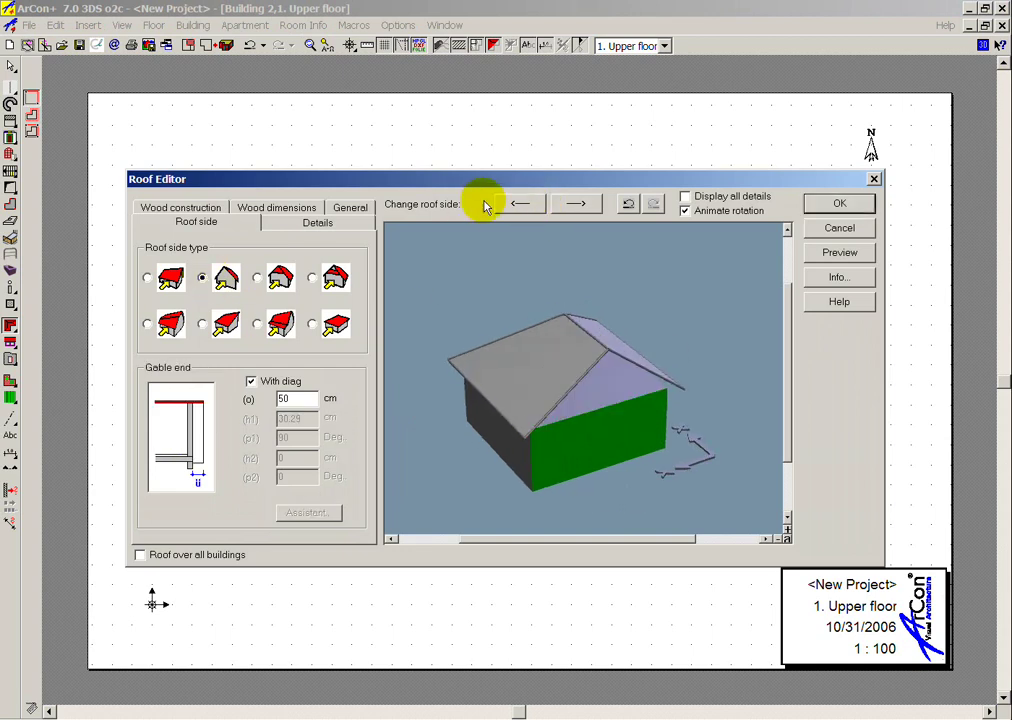
click(518, 203)
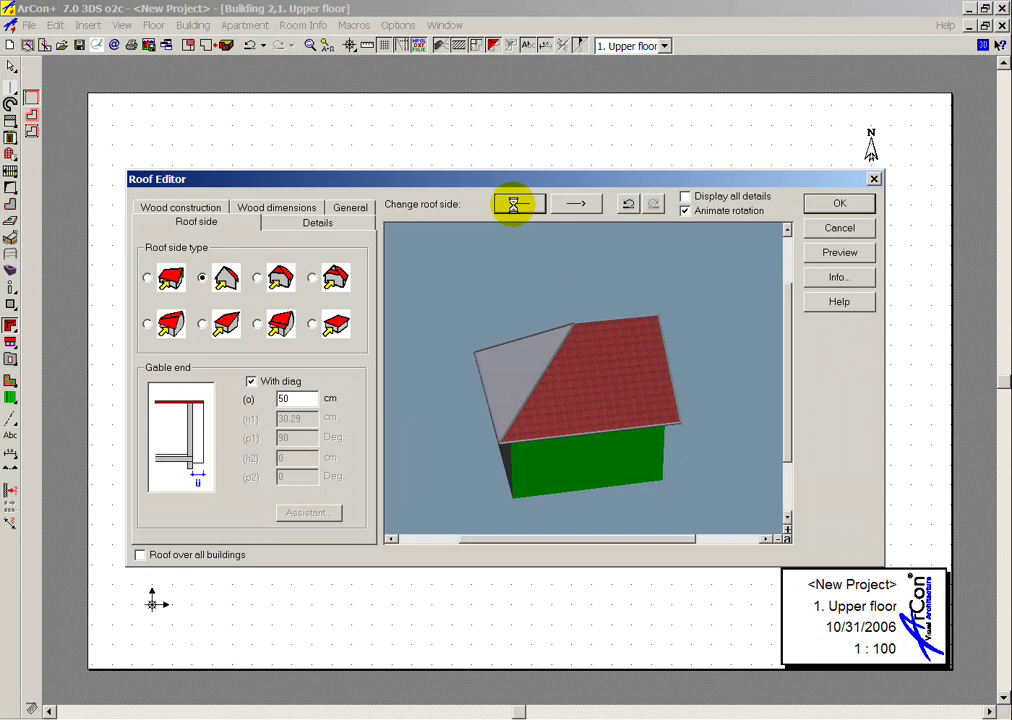
click(228, 279)
click(520, 373)
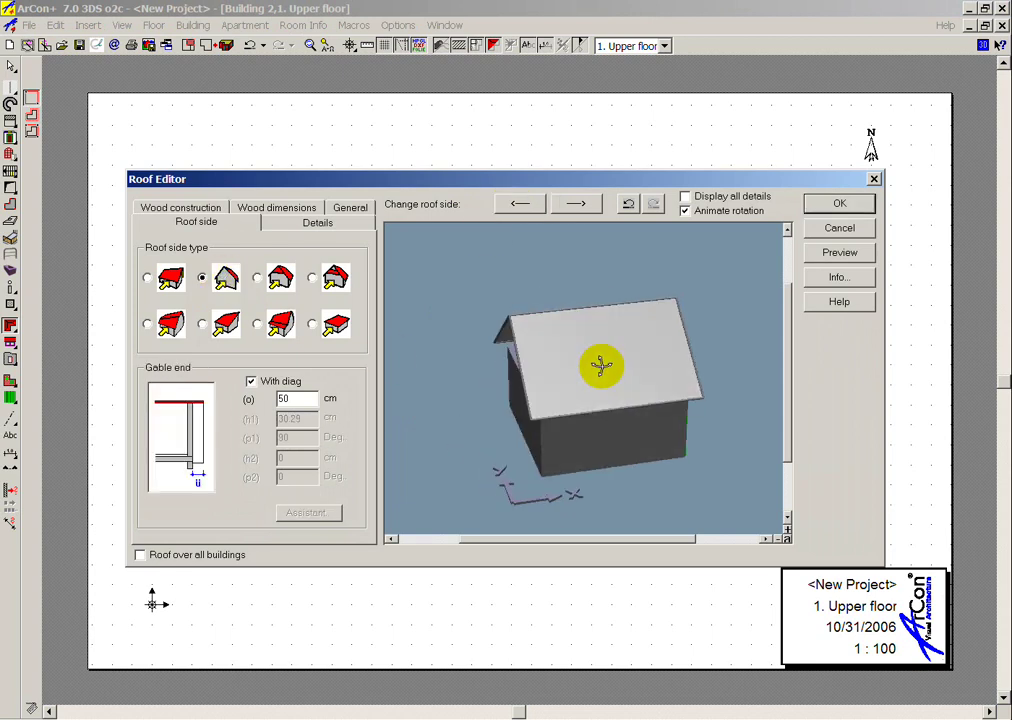
click(518, 203)
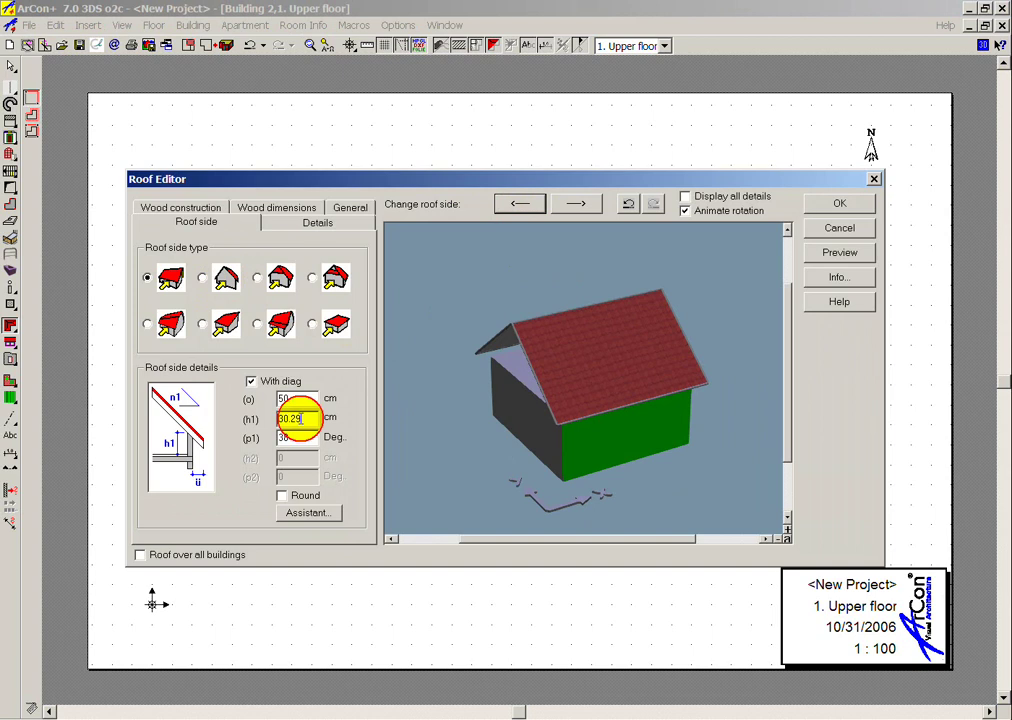
click(508, 205)
click(505, 205)
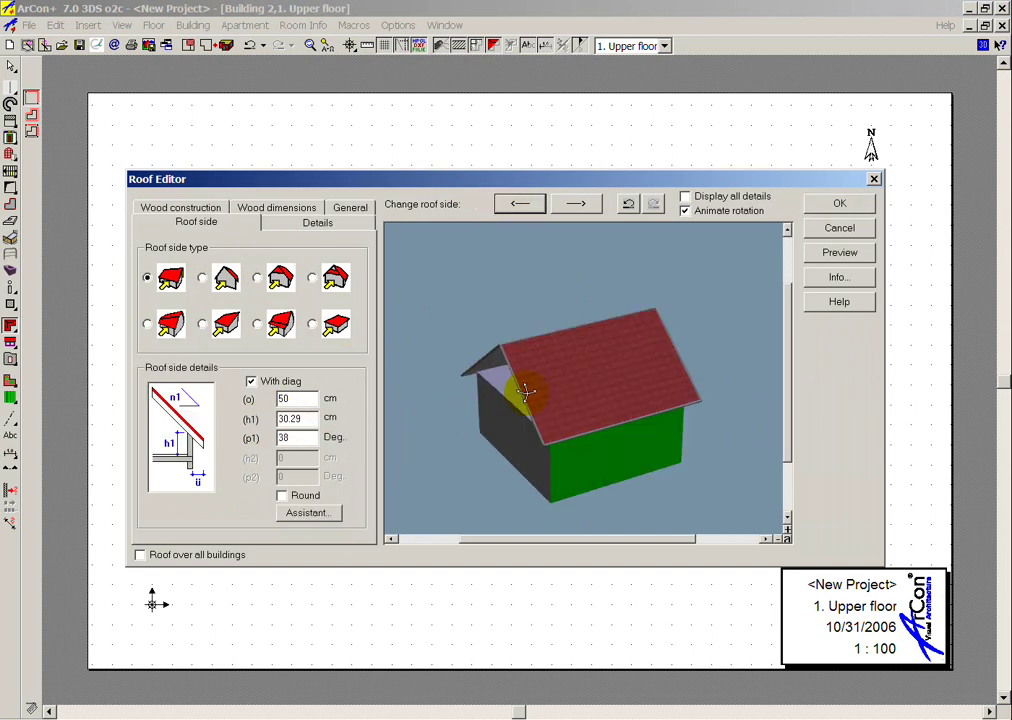
Change h1 from 30.29 to 0, confirm the roof, and view both buildings in 3D.
drag(306, 418, 256, 418)
text(0)
click(818, 205)
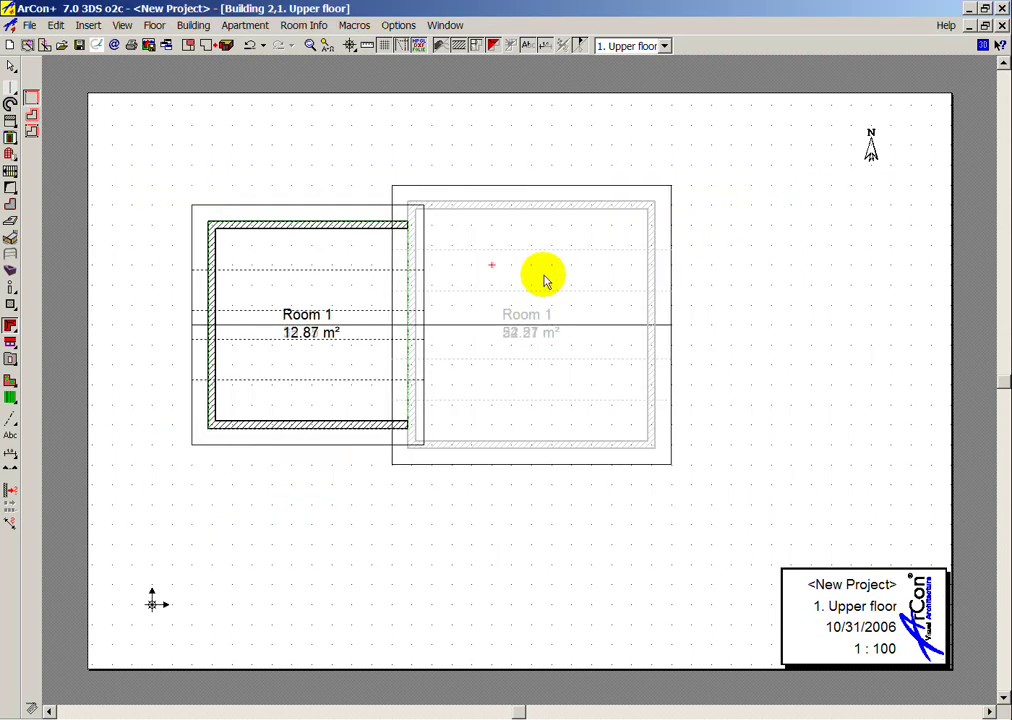
click(204, 46)
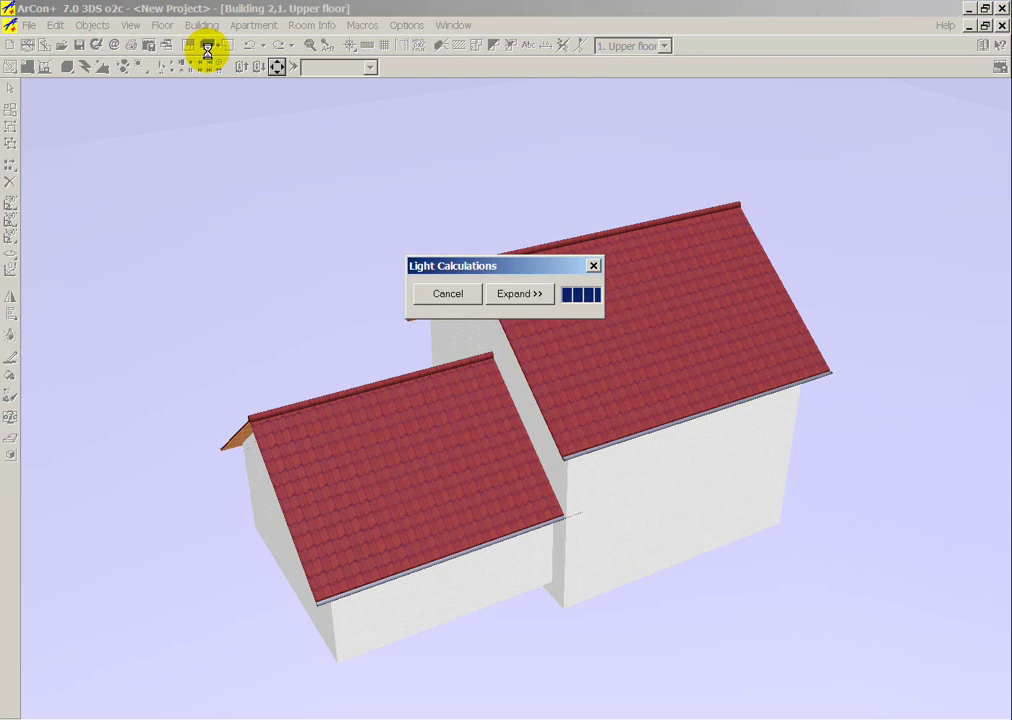
Tilt the 3D camera lower and turn it around the two gabled buildings.
click(277, 67)
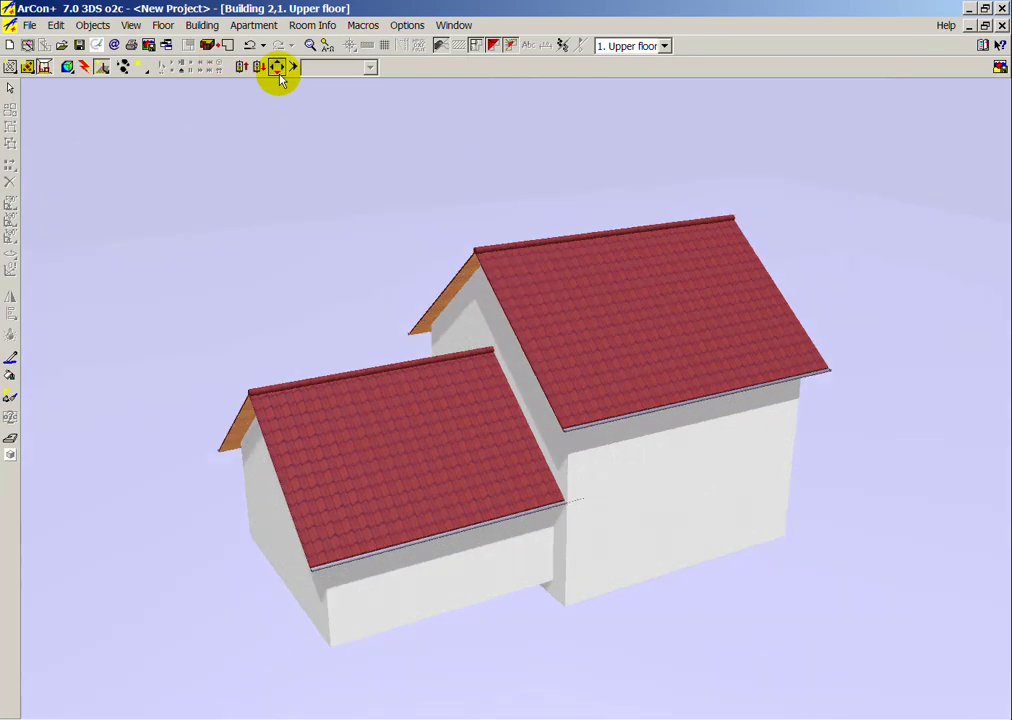
click(280, 67)
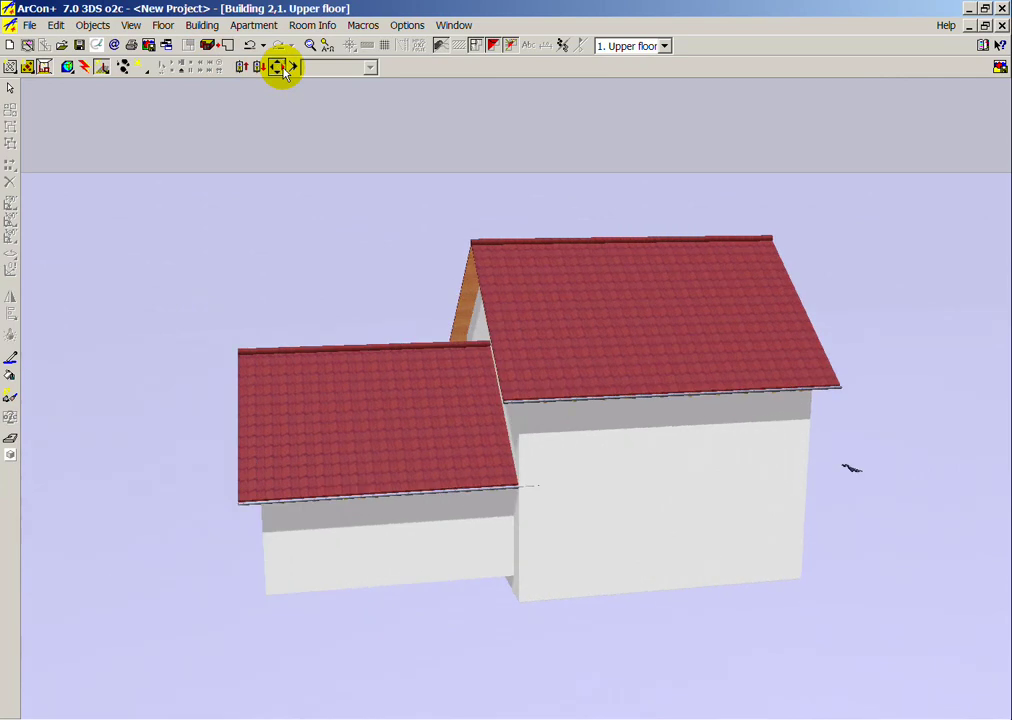